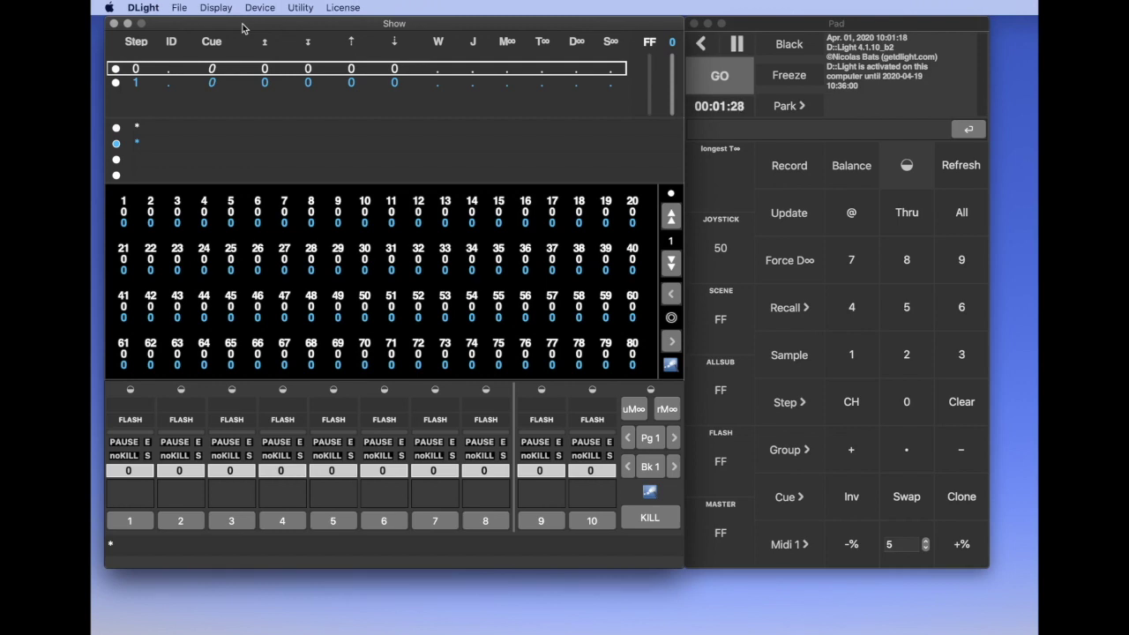
Open the Patch window and move it up so the whole output grid is visible
click(228, 10)
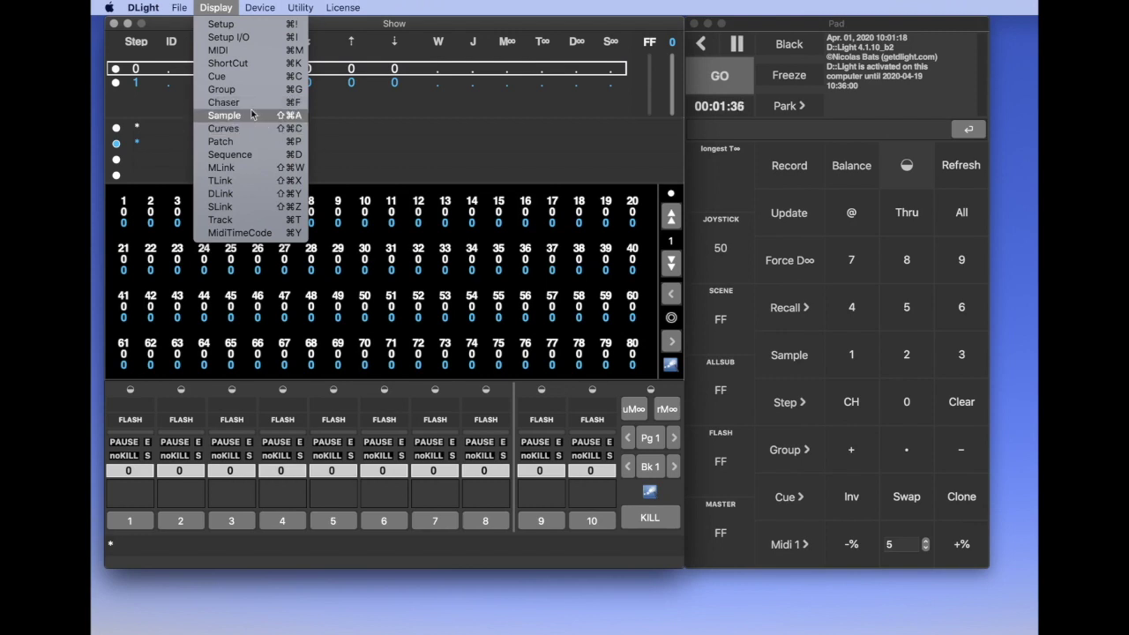
click(240, 142)
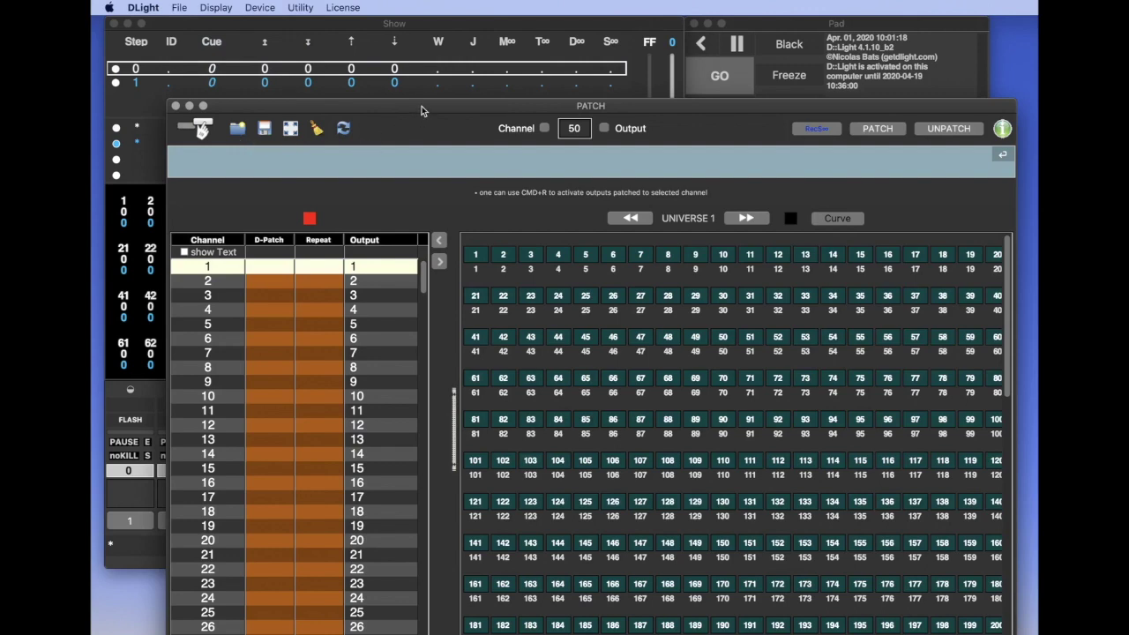
drag(421, 110, 410, 64)
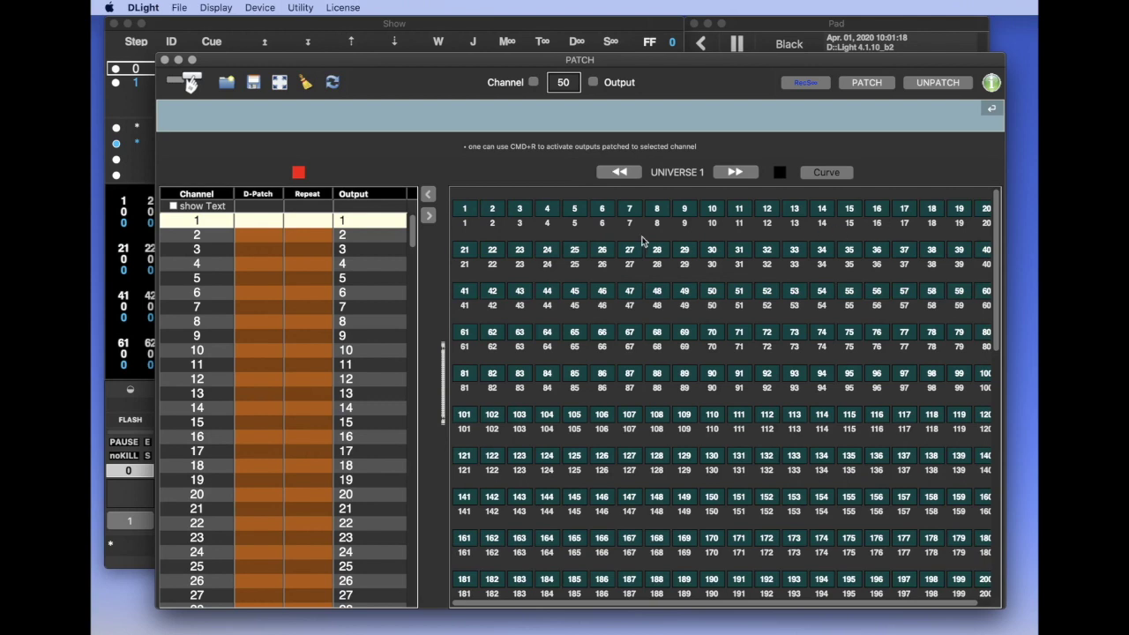
Select outputs 1 through 10 of universe 1 and open their response curve for editing
click(467, 210)
shift+click(714, 210)
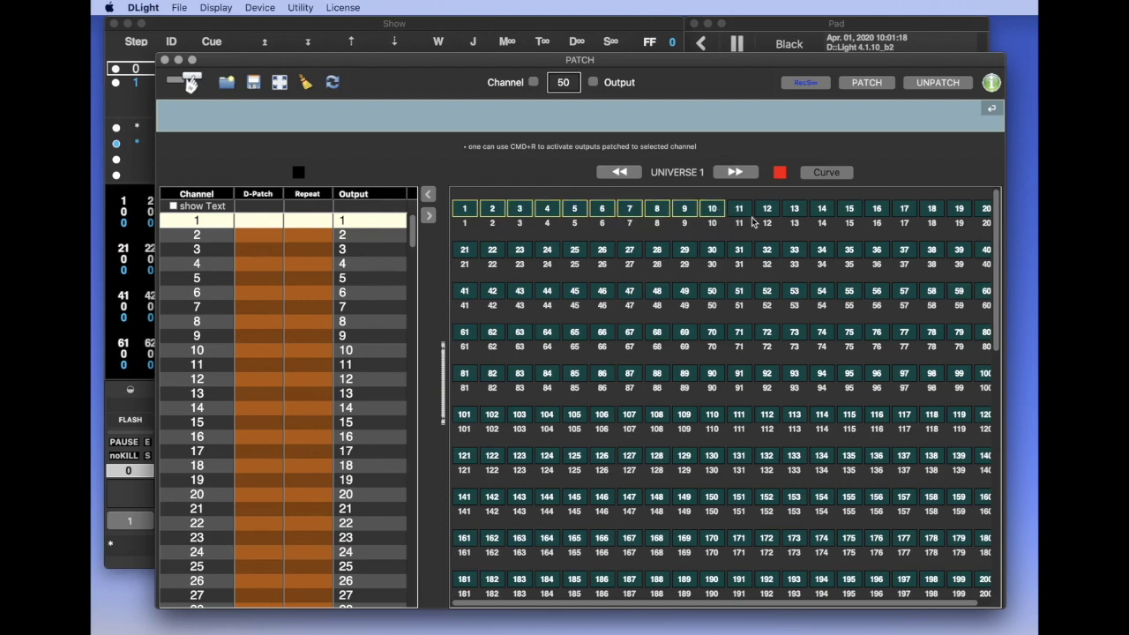
click(824, 174)
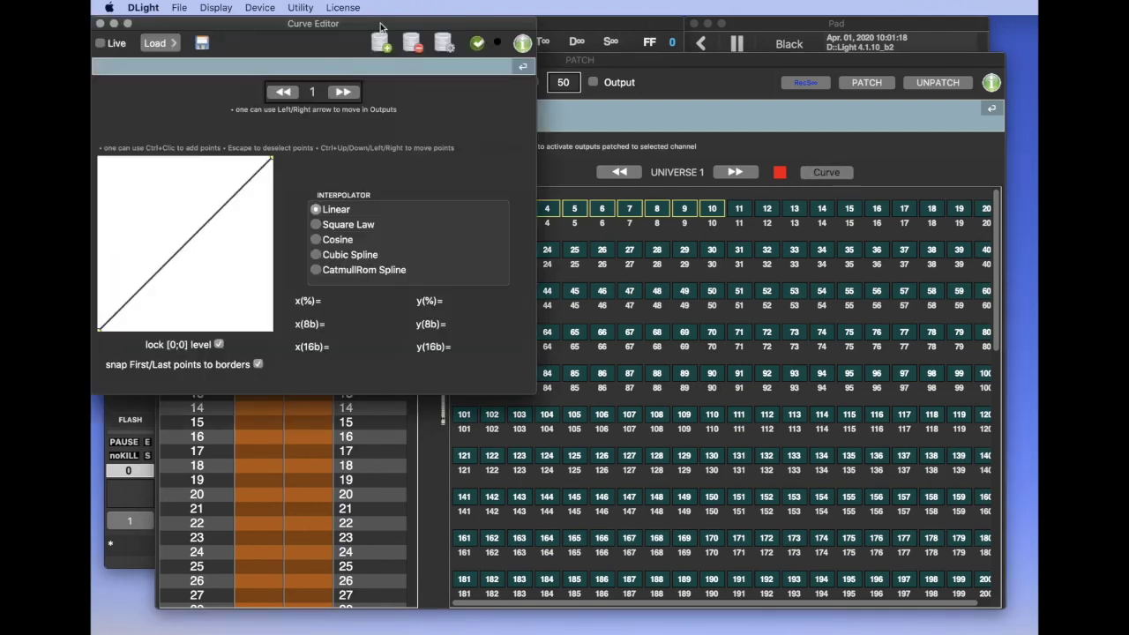
drag(380, 24, 495, 47)
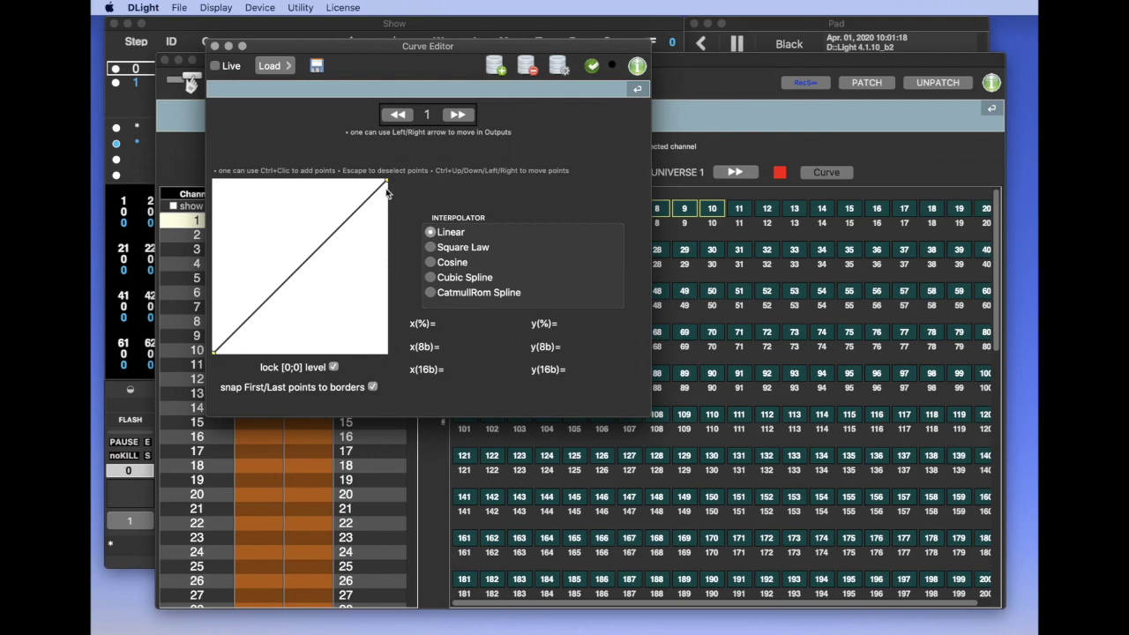
Raise the curve's starting point to about 14 % and apply the curve to outputs 1 through 10
click(214, 354)
drag(214, 354, 212, 331)
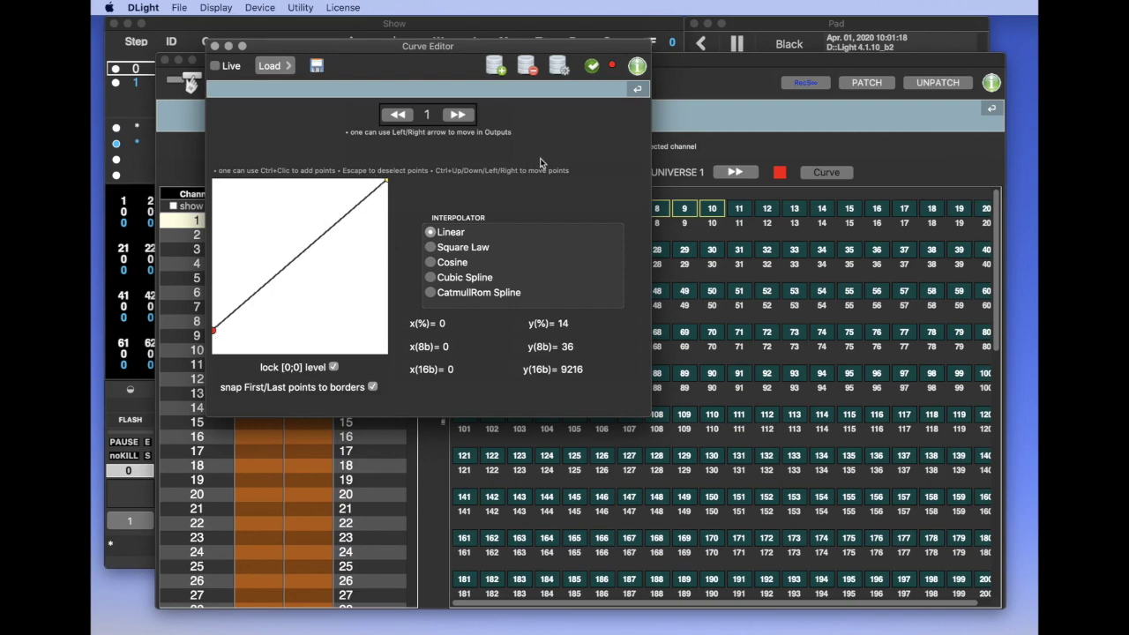
click(592, 68)
drag(571, 44, 561, 240)
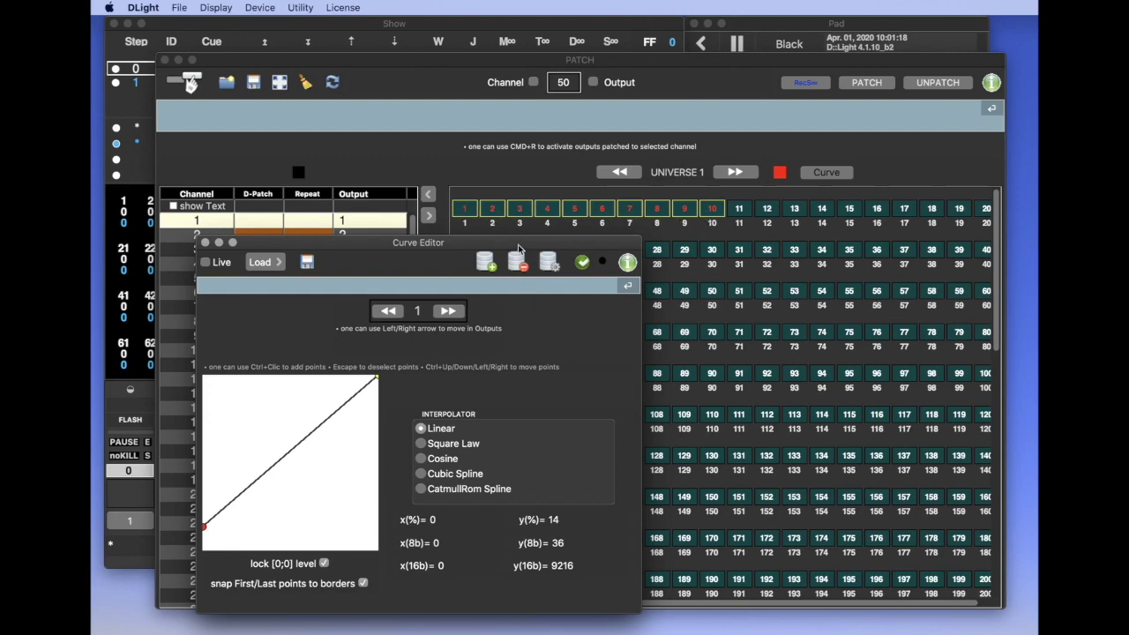
drag(518, 245, 525, 176)
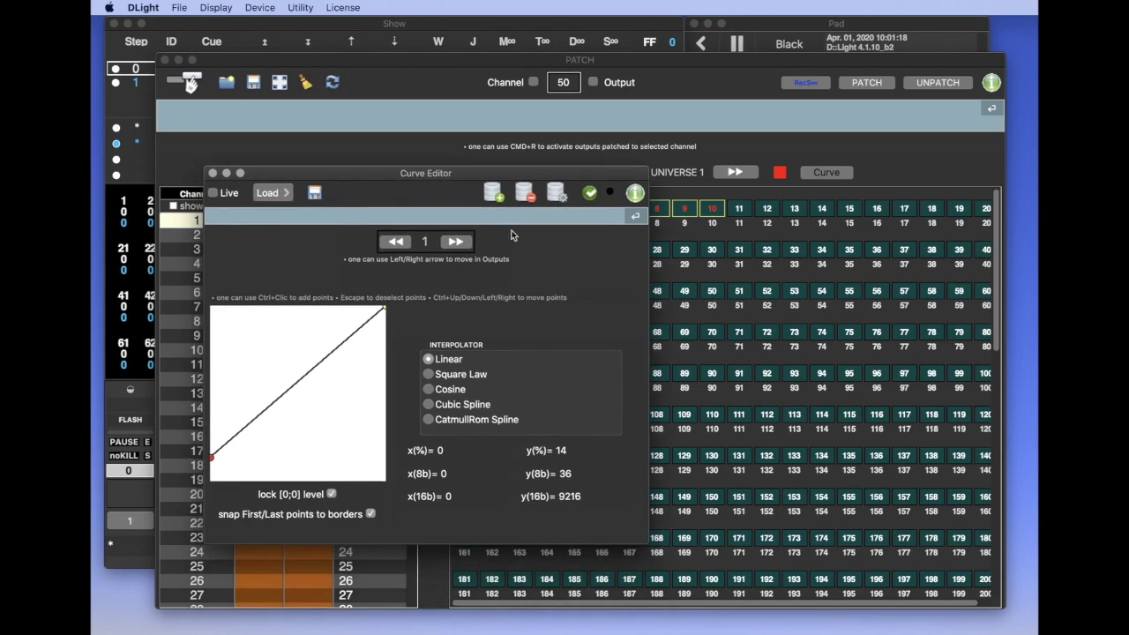
Step through the curves of the following outputs and stop at output 11
click(455, 241)
click(455, 242)
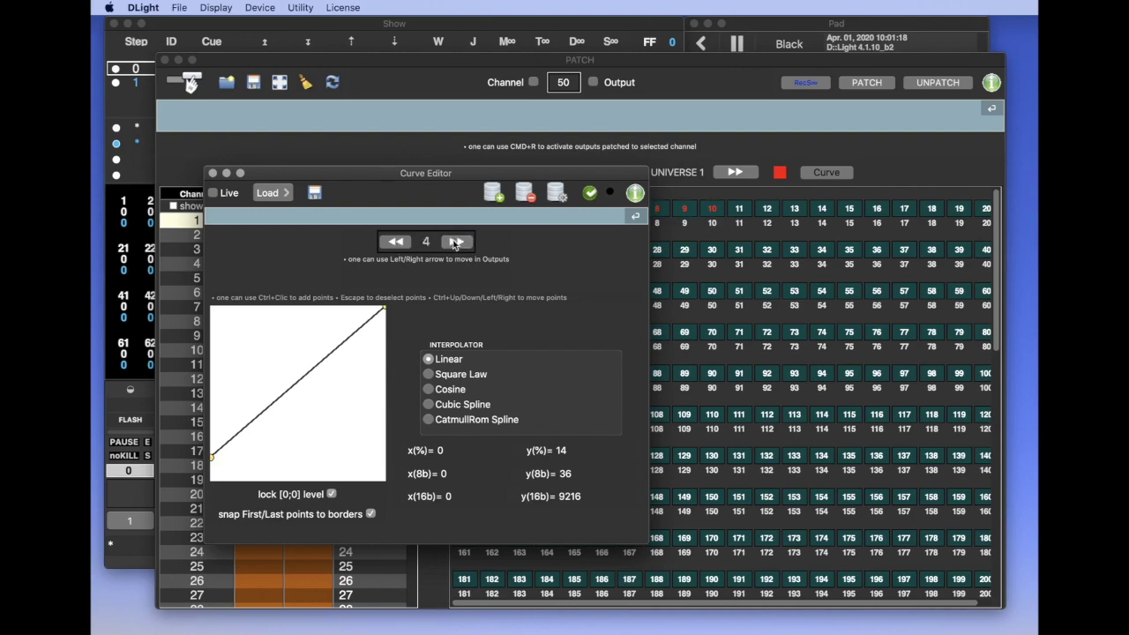
click(455, 242)
click(455, 242)
click(454, 241)
click(455, 242)
click(455, 242)
click(456, 241)
click(458, 243)
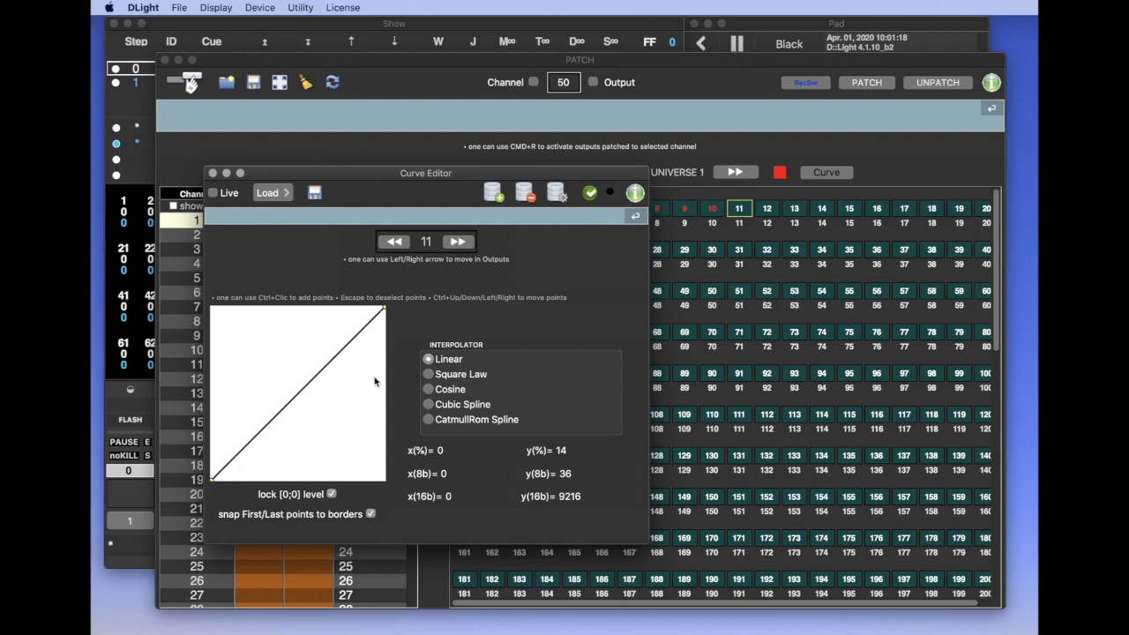
Shape output 11's curve with Cubic Spline interpolation and two added points, at about x 25 %, y 47 % and x 76 %, y 65 %
click(495, 196)
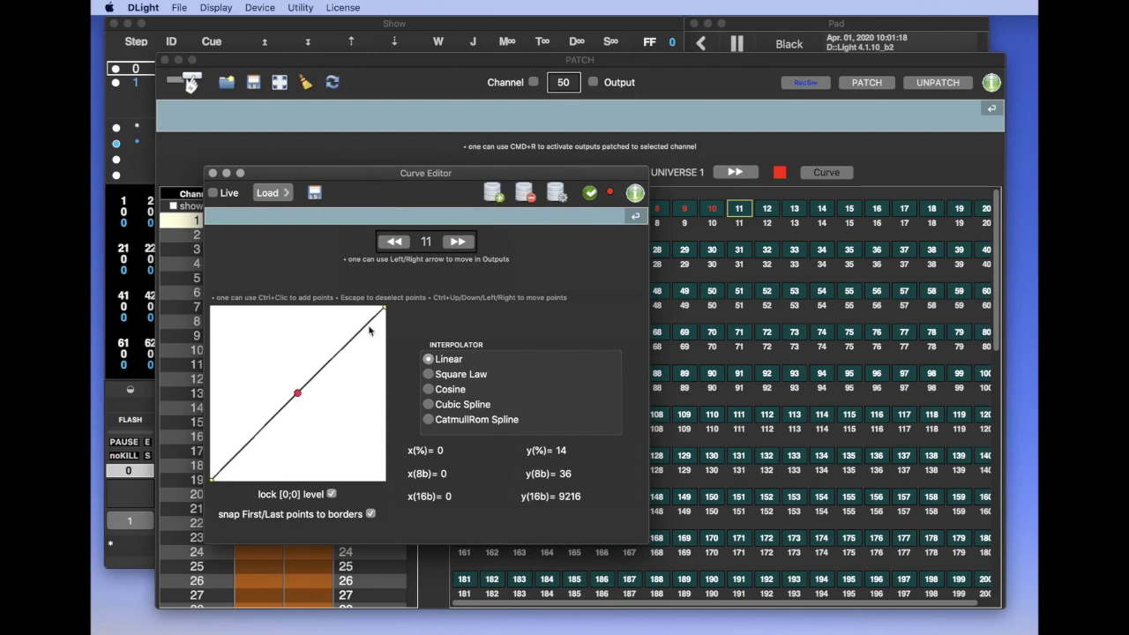
drag(300, 394, 261, 371)
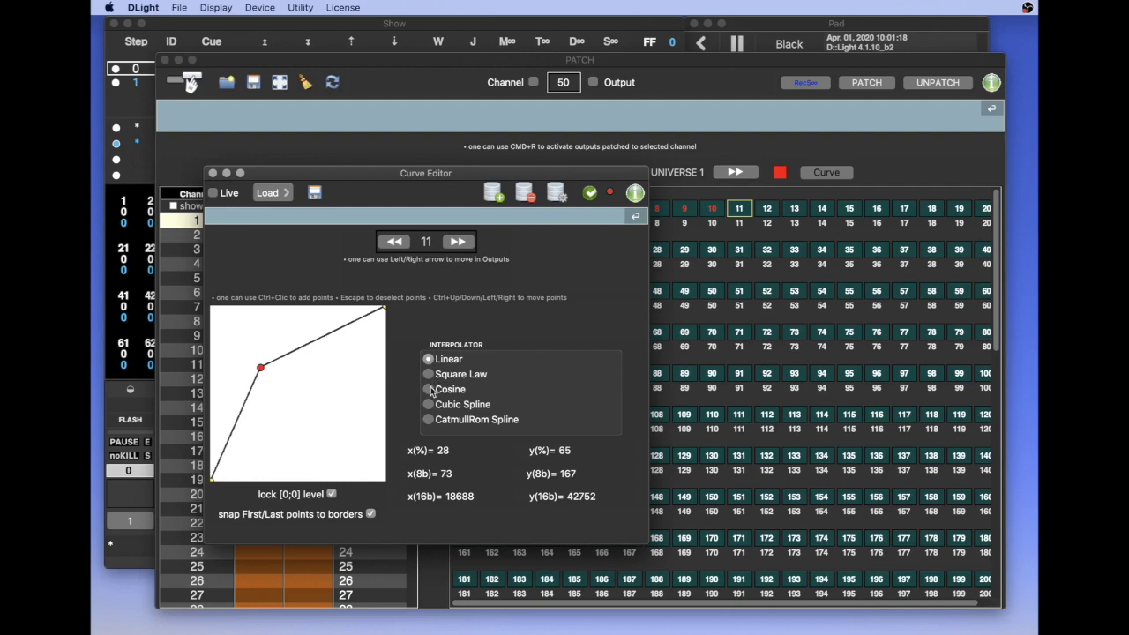
click(429, 389)
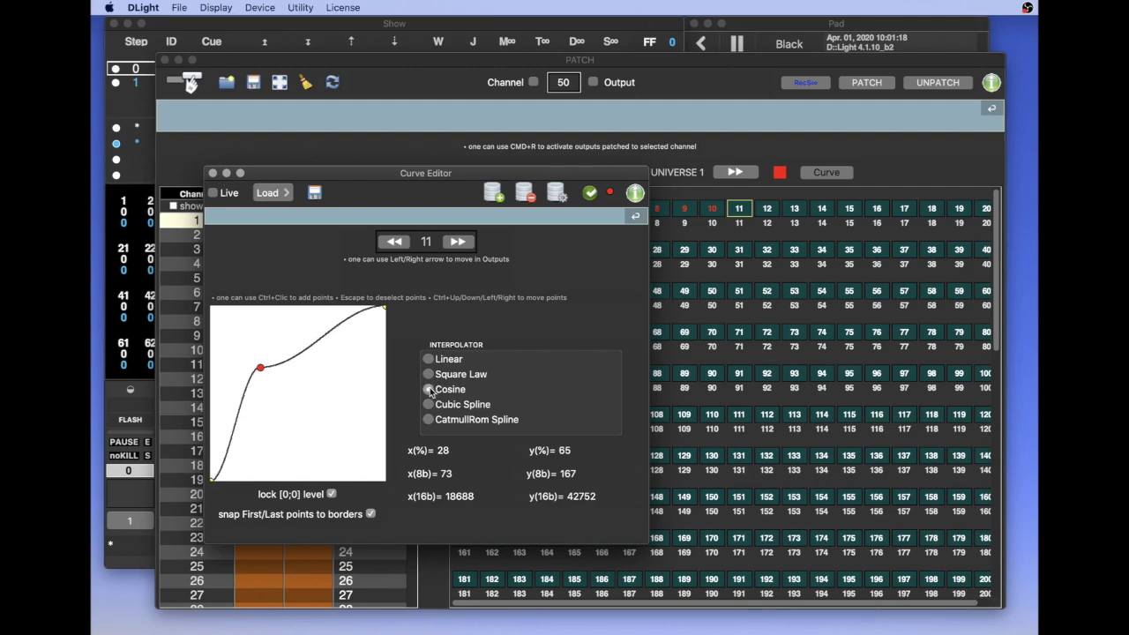
click(428, 404)
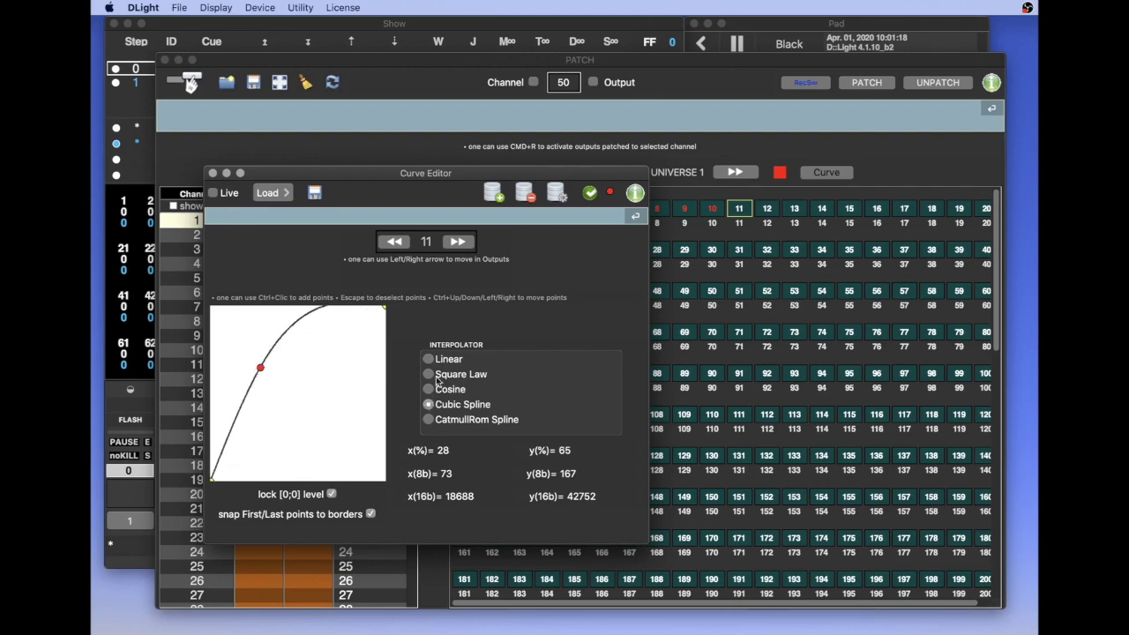
drag(260, 367, 256, 400)
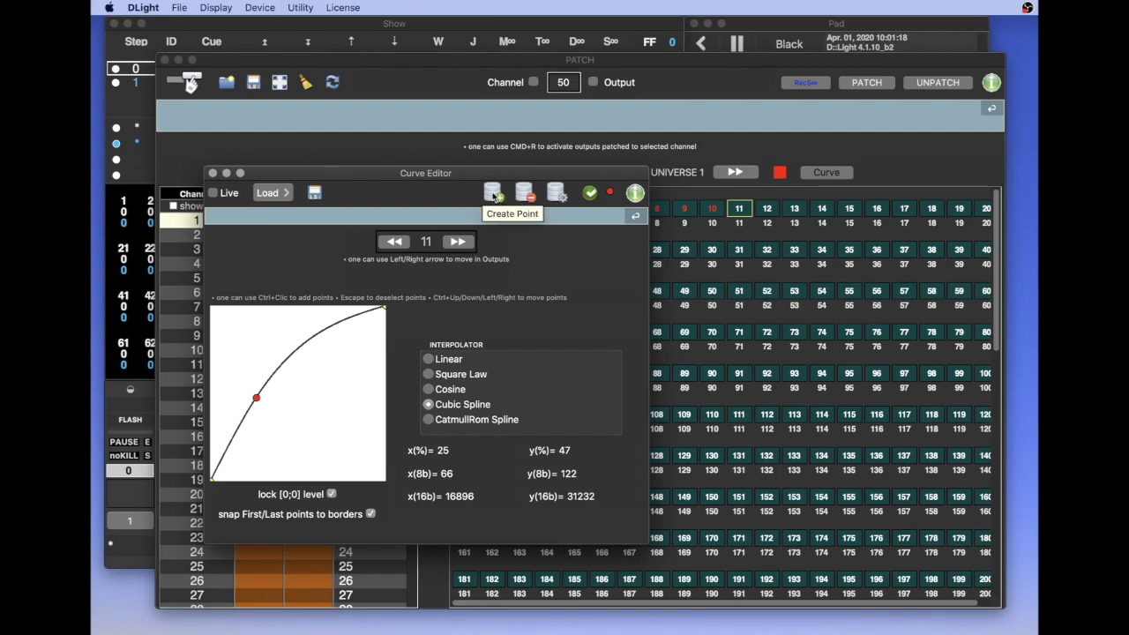
ctrl+click(351, 349)
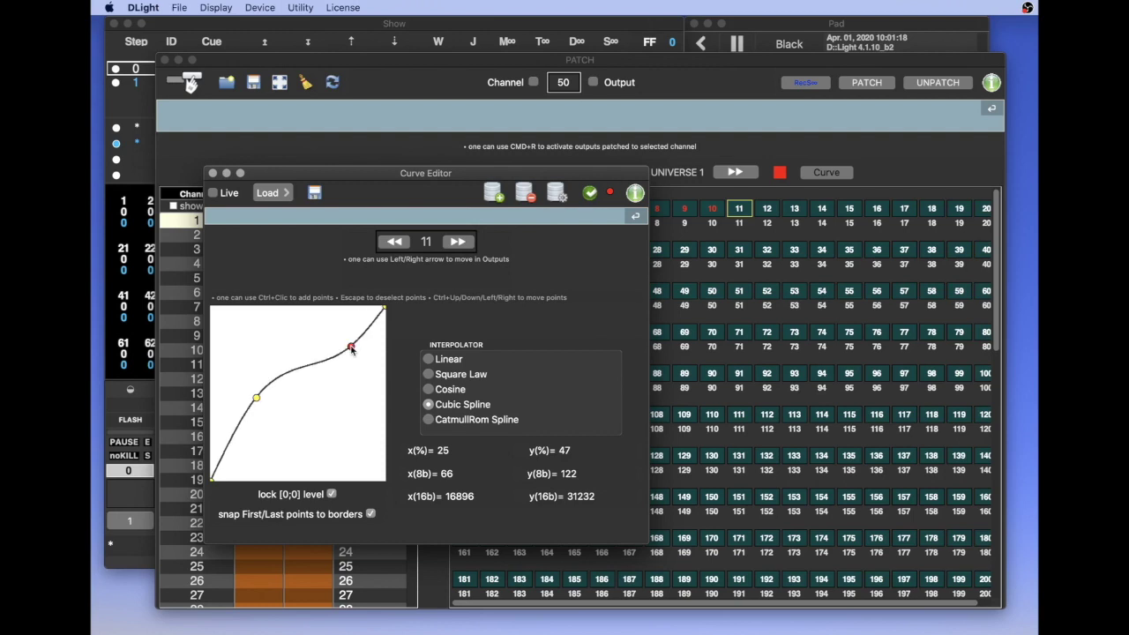
drag(351, 348, 346, 371)
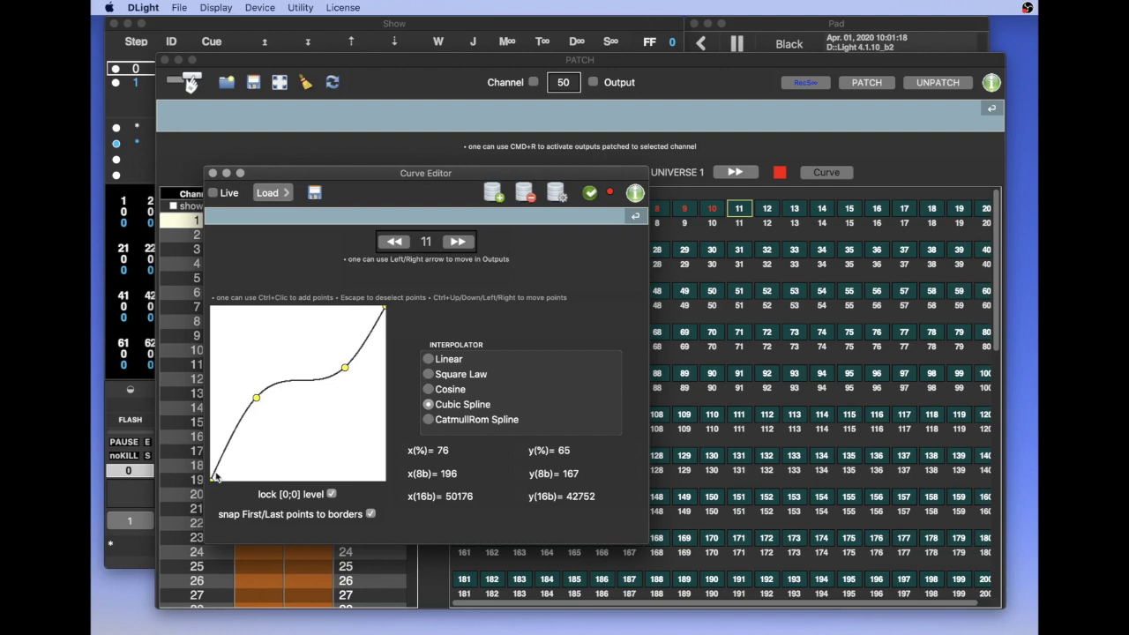
Try to nudge the points of output 11's curve upward together
key(Escape)
key(ctrl+Up)
key(ctrl+Up)
key(ctrl+Up)
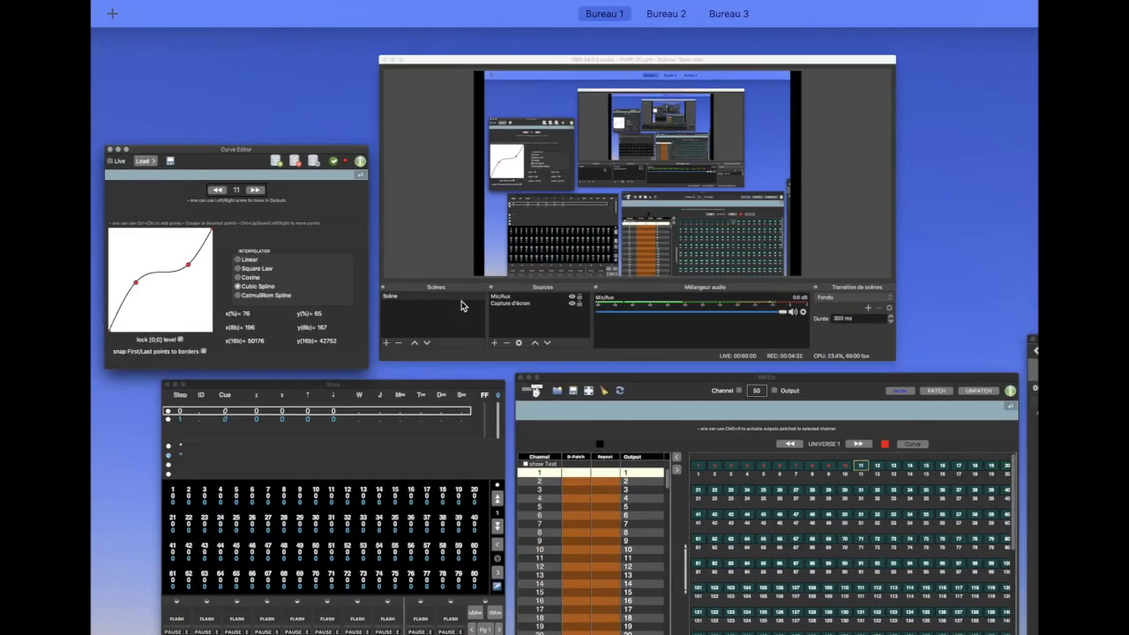
key(ctrl+Up)
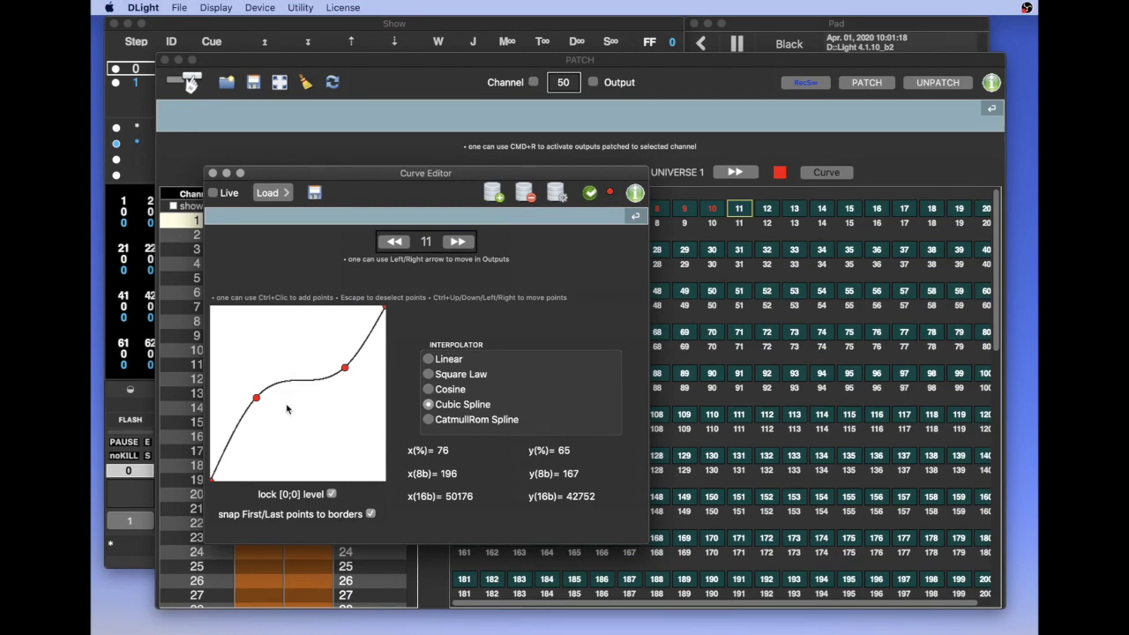
Apply the curve to output 11, and load that curve from the patch onto output 12 and apply it there
click(593, 196)
click(458, 241)
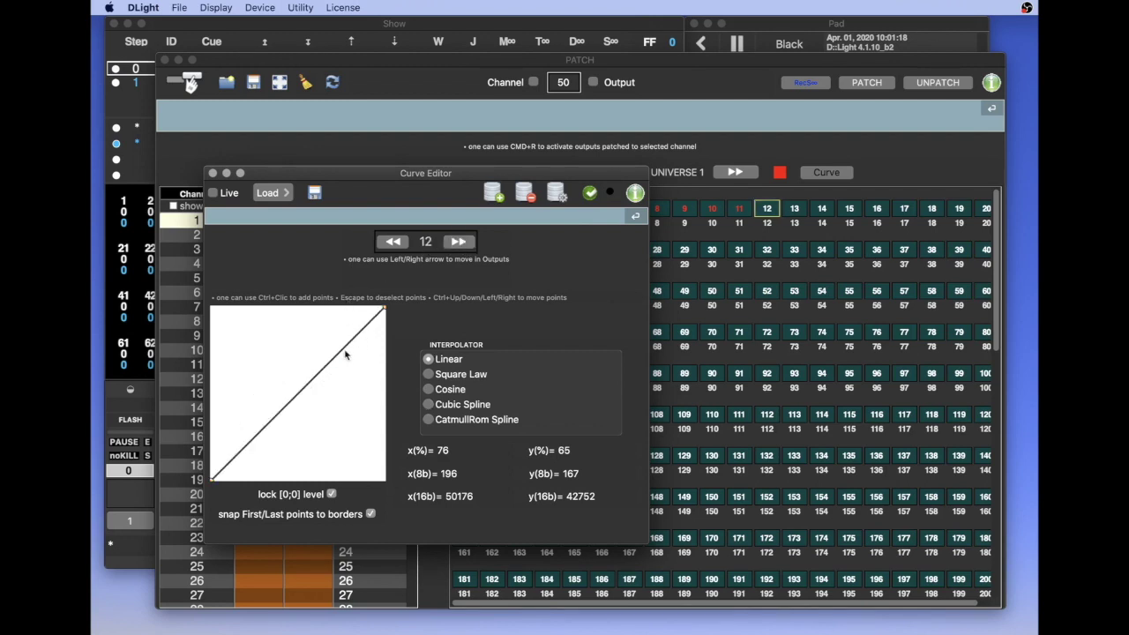
click(273, 192)
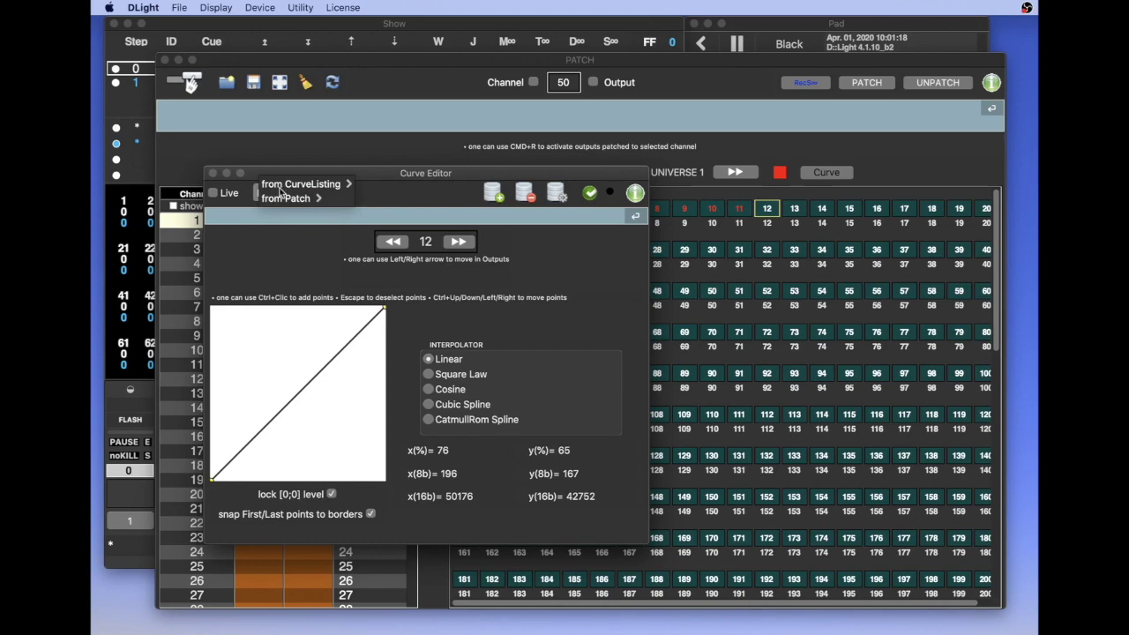
click(281, 200)
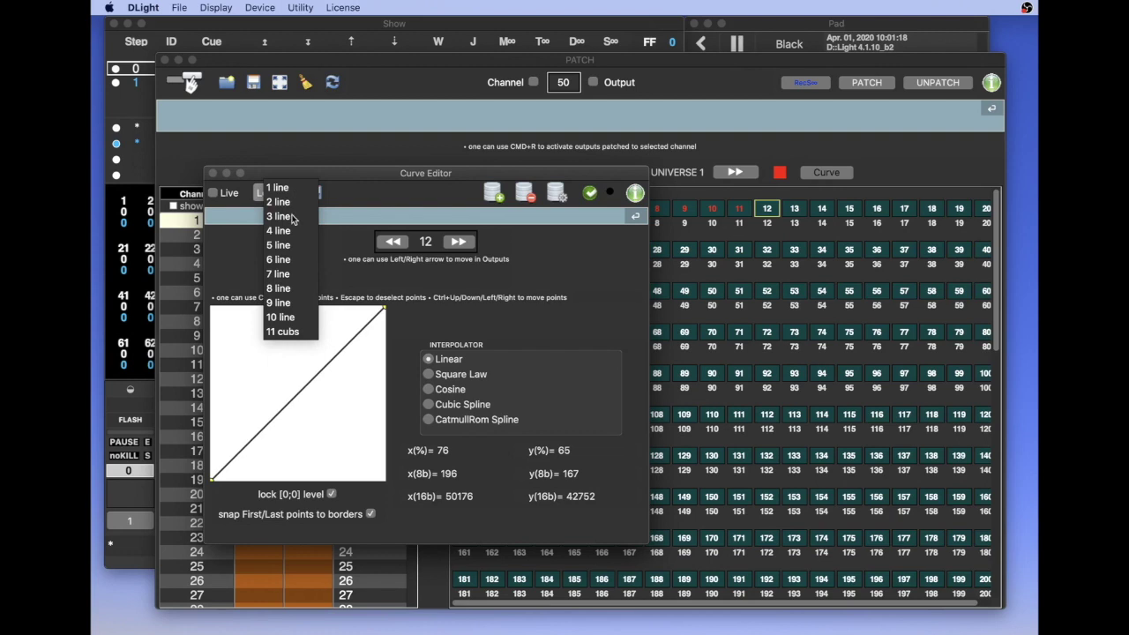
click(291, 335)
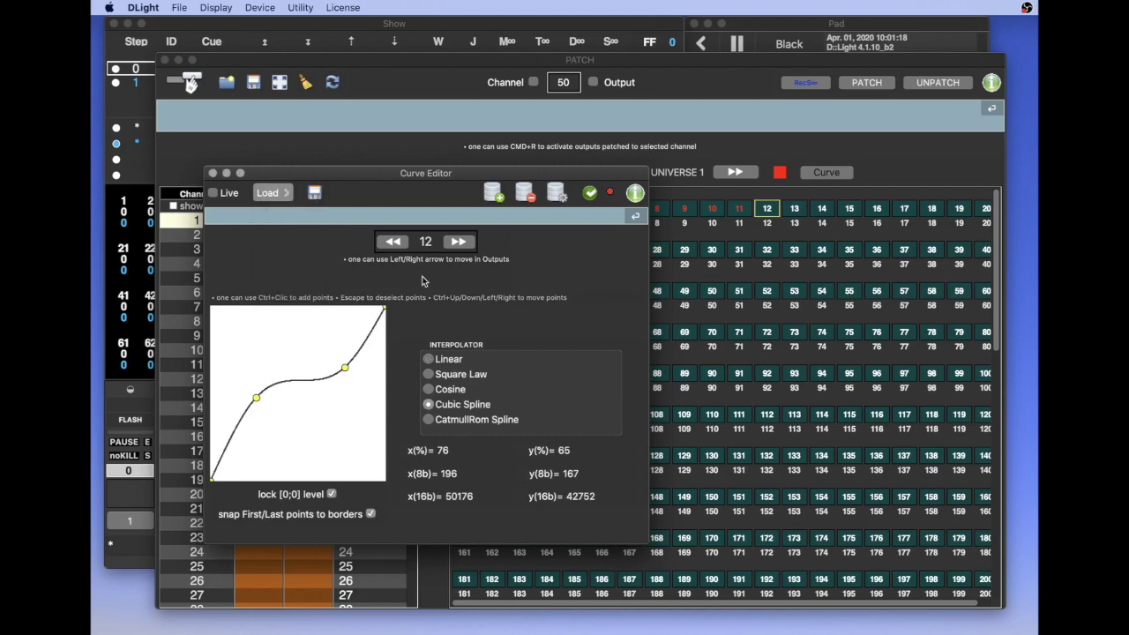
click(589, 195)
click(213, 173)
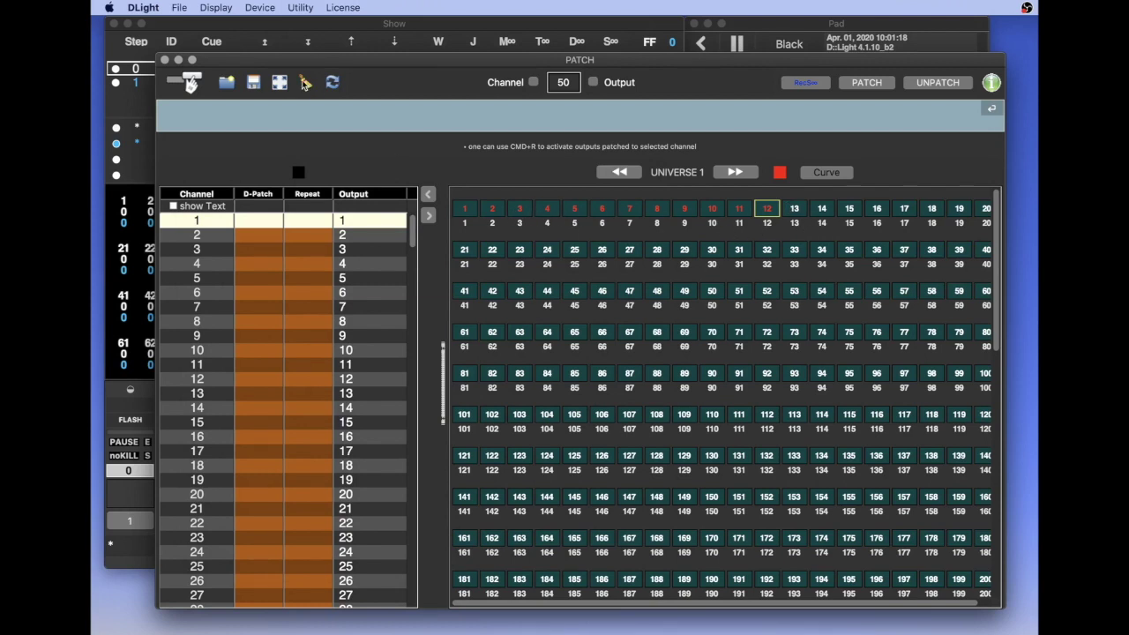
Open the Curves Listing and add a new curve to it
click(226, 10)
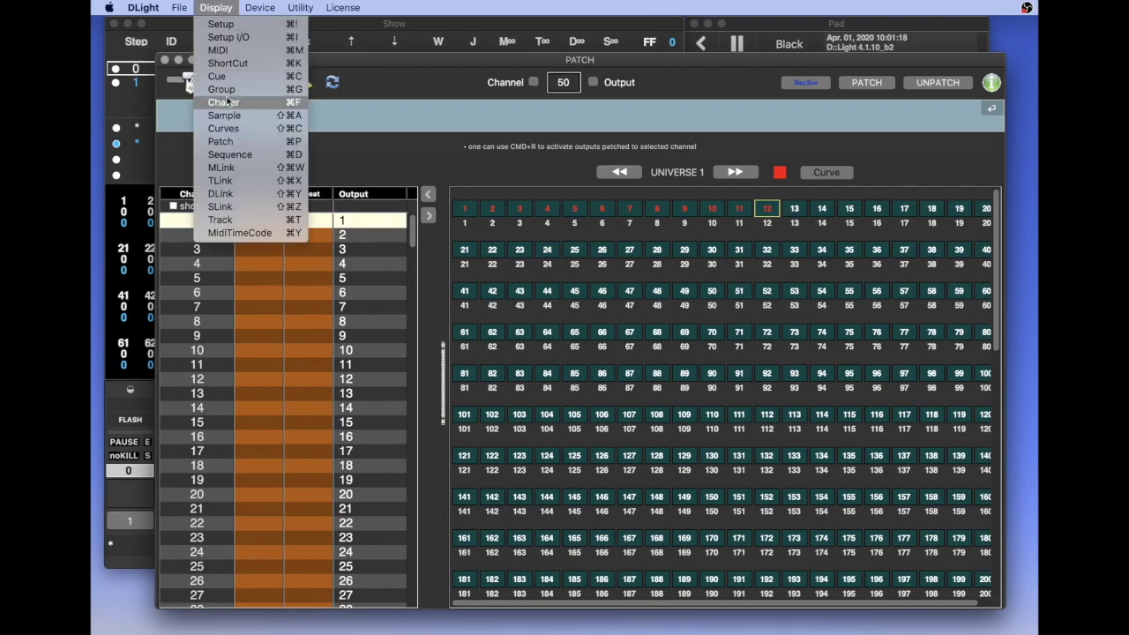
click(223, 128)
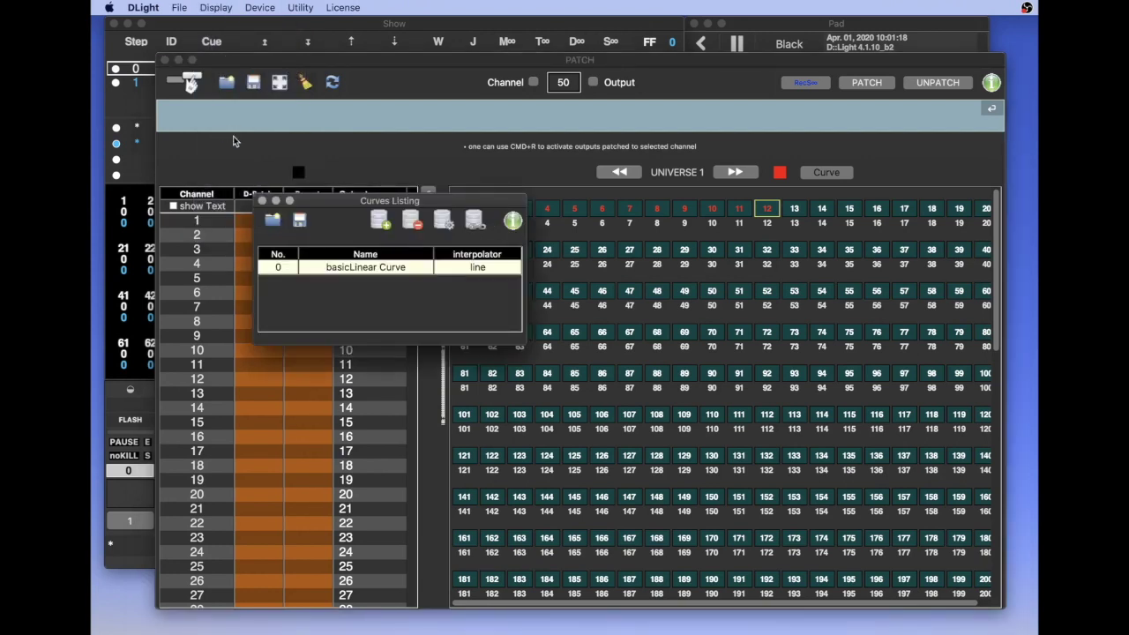
drag(350, 204, 248, 248)
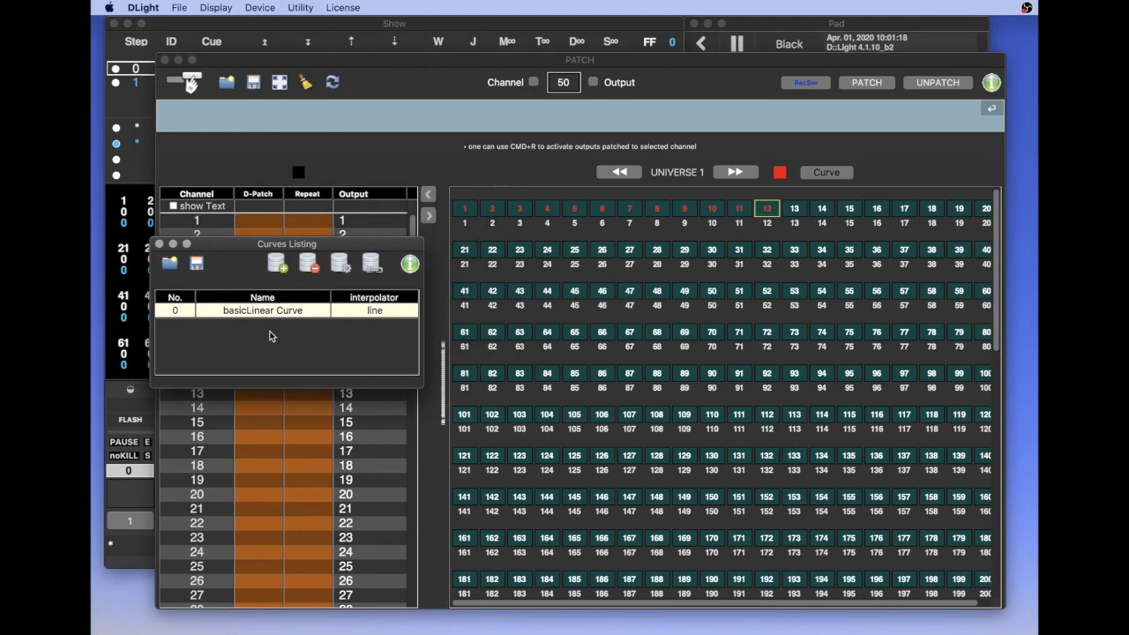
click(277, 266)
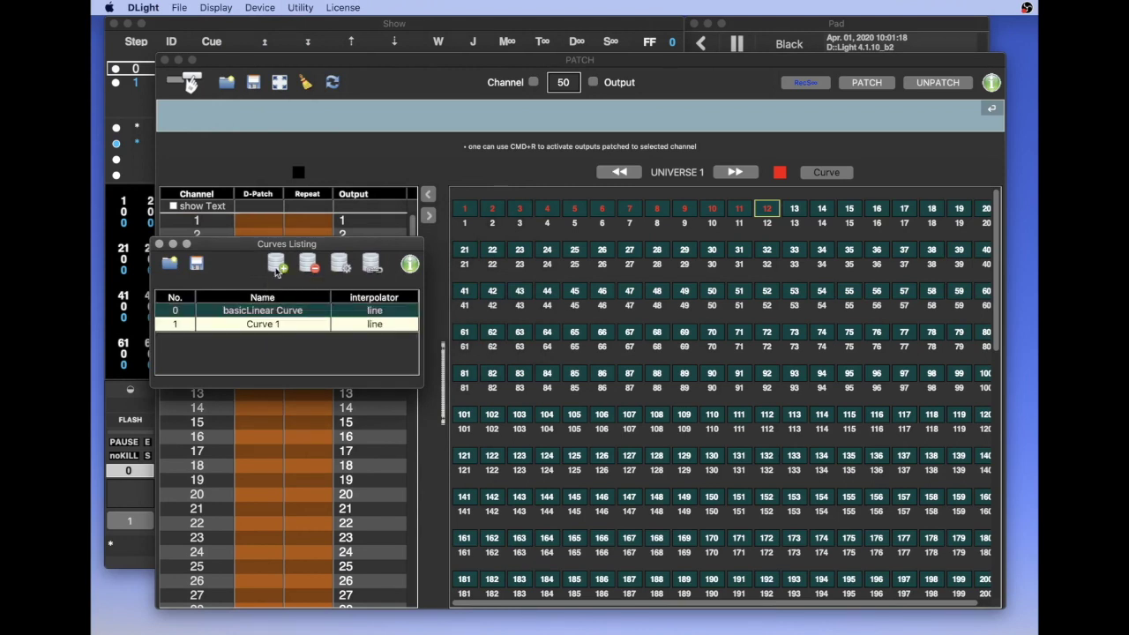
Rename the new curve in the listing as maCourbePreferee
double_click(295, 323)
key(BackSpace)
key(BackSpace)
key(BackSpace)
key(BackSpace)
key(BackSpace)
key(BackSpace)
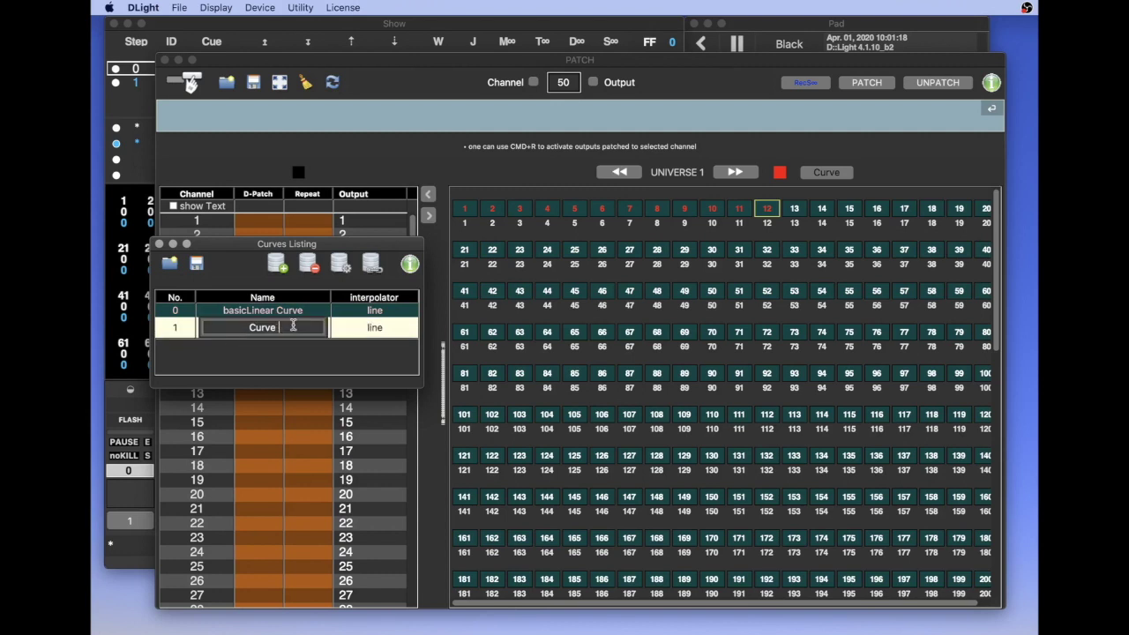
text(maCourbePreferee)
key(Return)
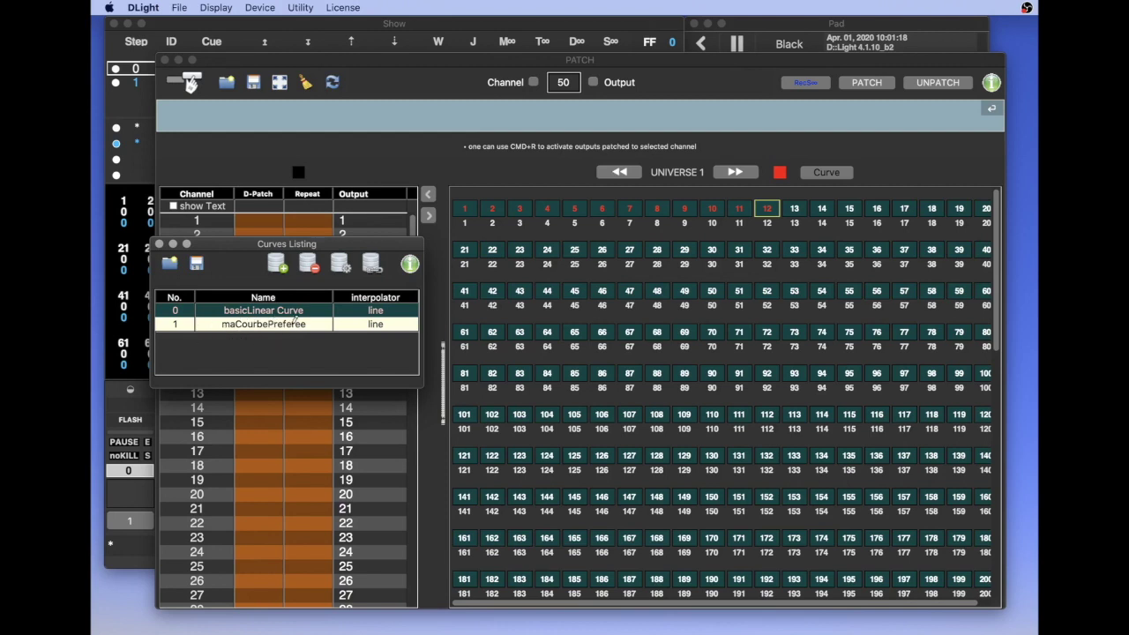
Open maCourbePreferee in the Curve Editor, add three points to the curve, and set its interpolator to CatmullRom Spline
click(344, 270)
drag(334, 172, 333, 139)
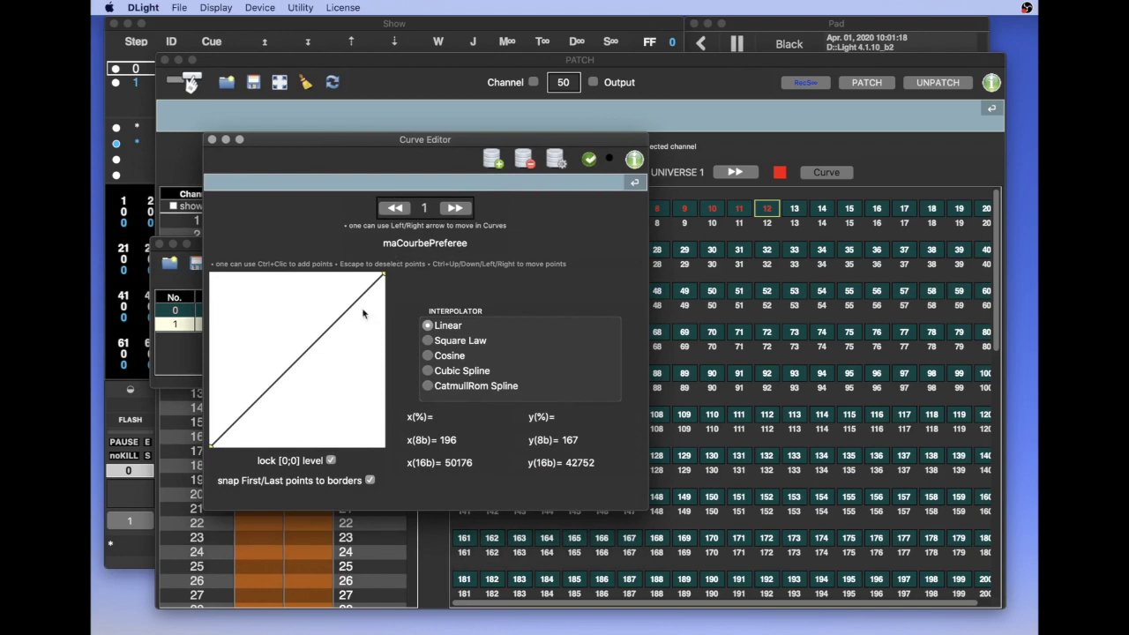
ctrl+click(328, 356)
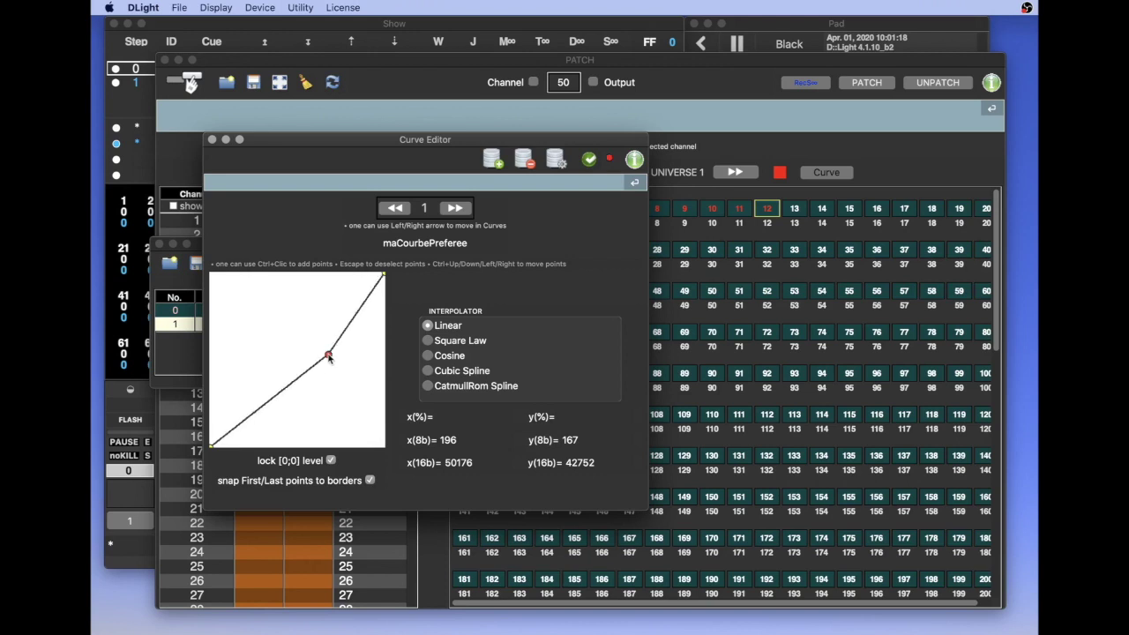
ctrl+click(238, 383)
ctrl+click(360, 289)
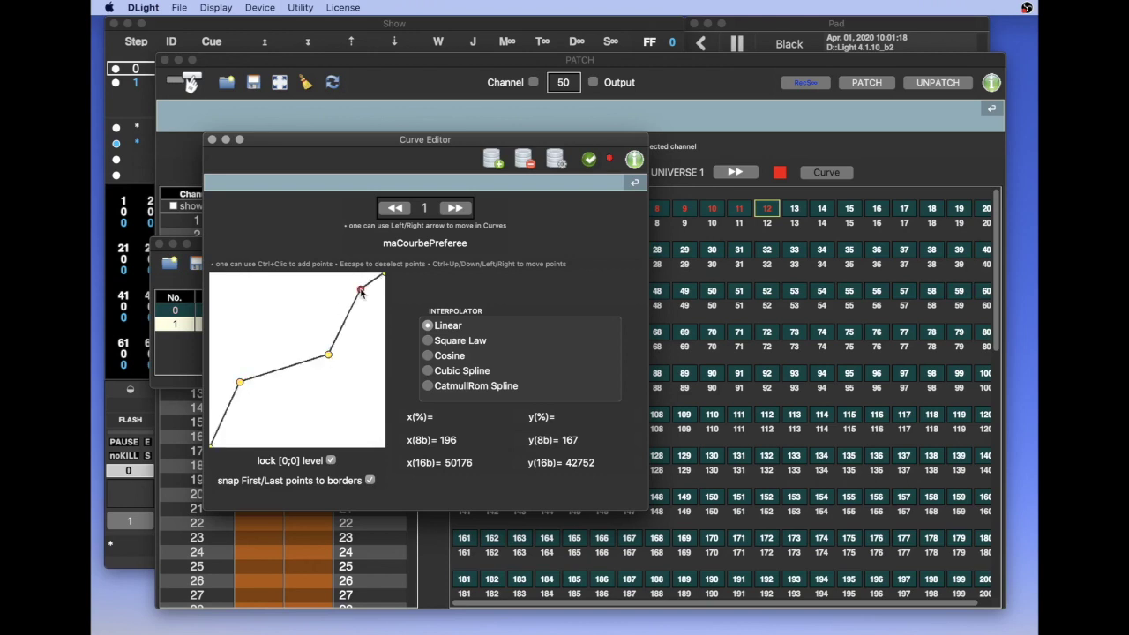
click(428, 385)
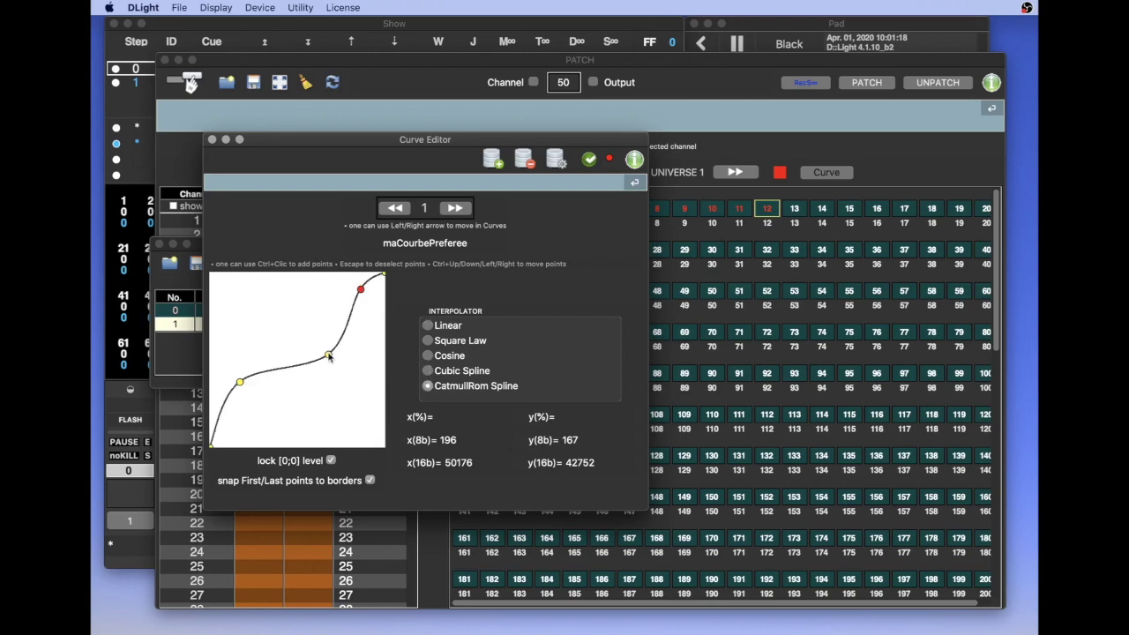
Reshape the curve into an S with points at about 26/13 %, 60/56 % and 77/91 %, and apply it
drag(235, 388, 256, 430)
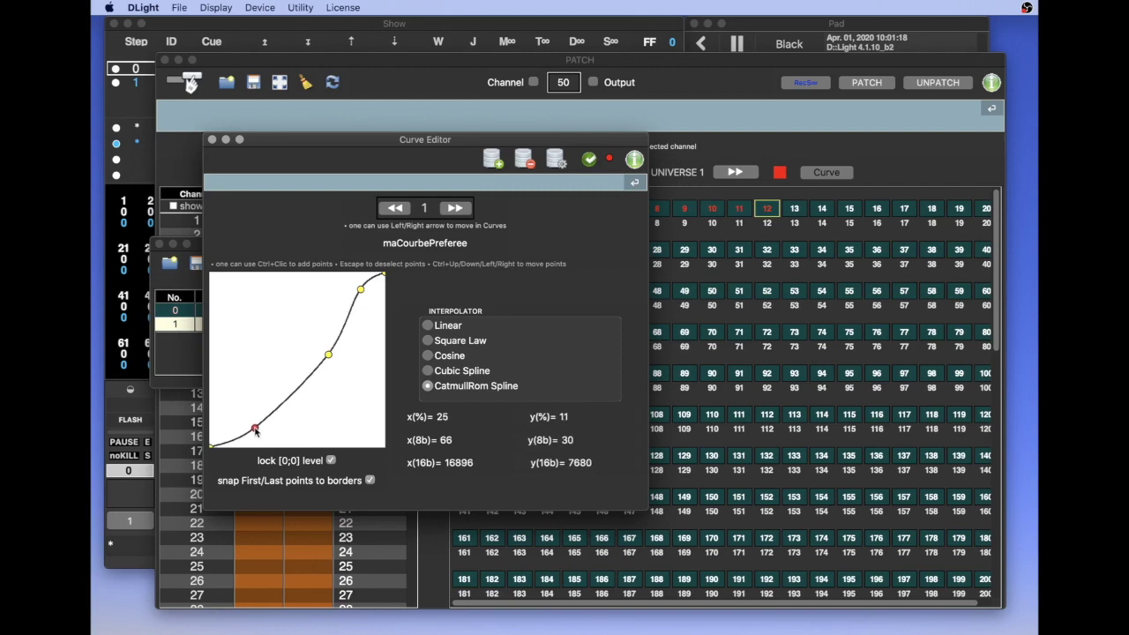
drag(329, 356, 318, 351)
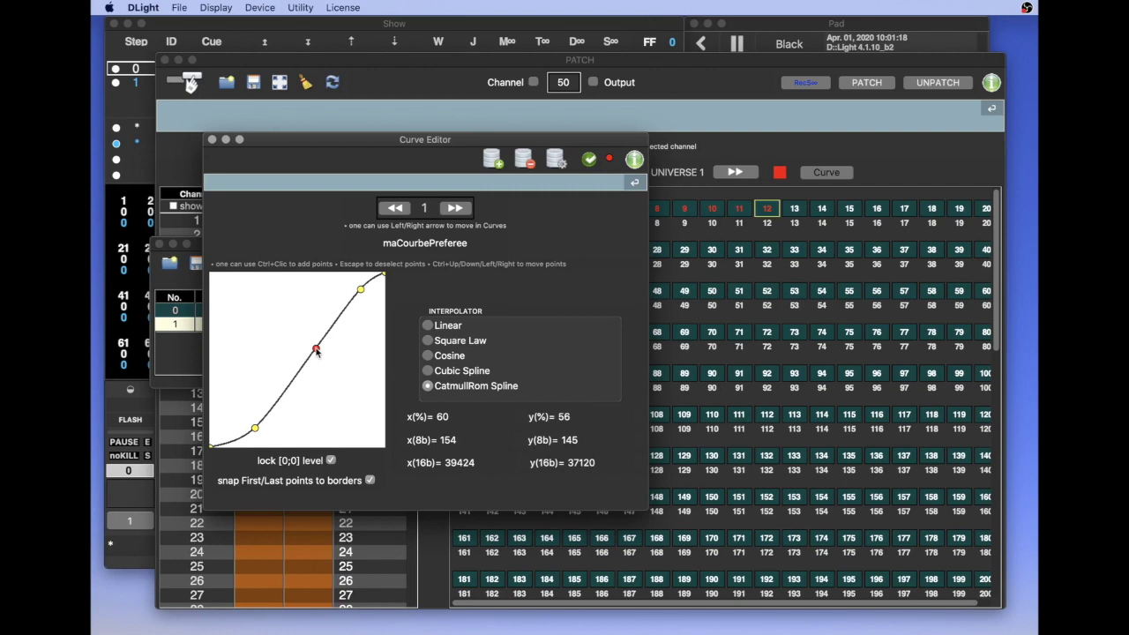
drag(361, 289, 346, 289)
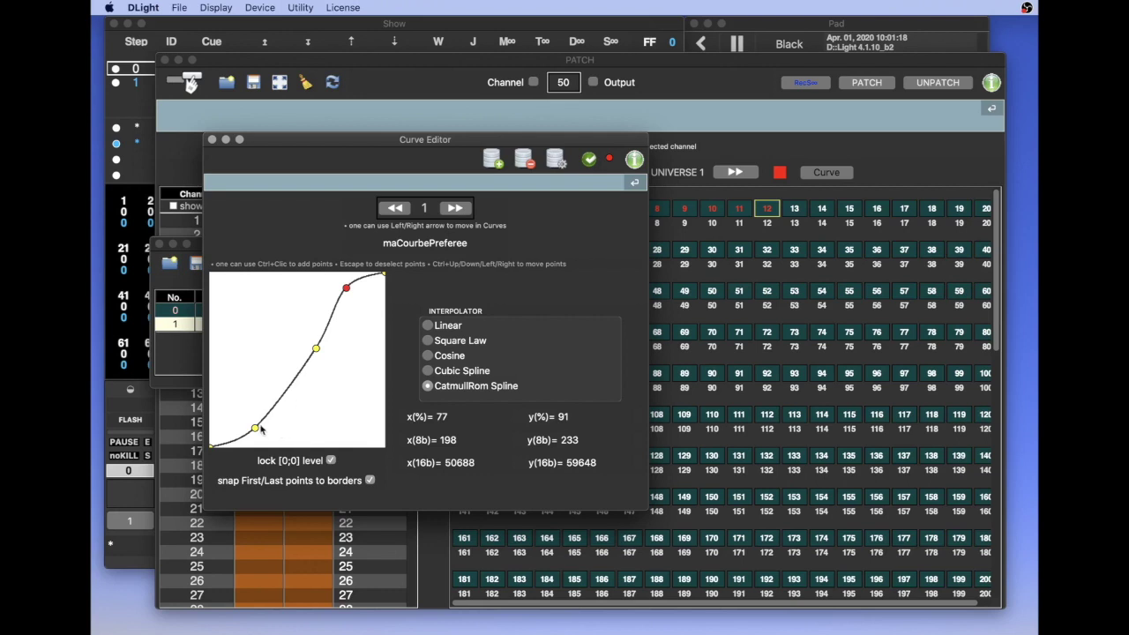
drag(256, 430, 256, 426)
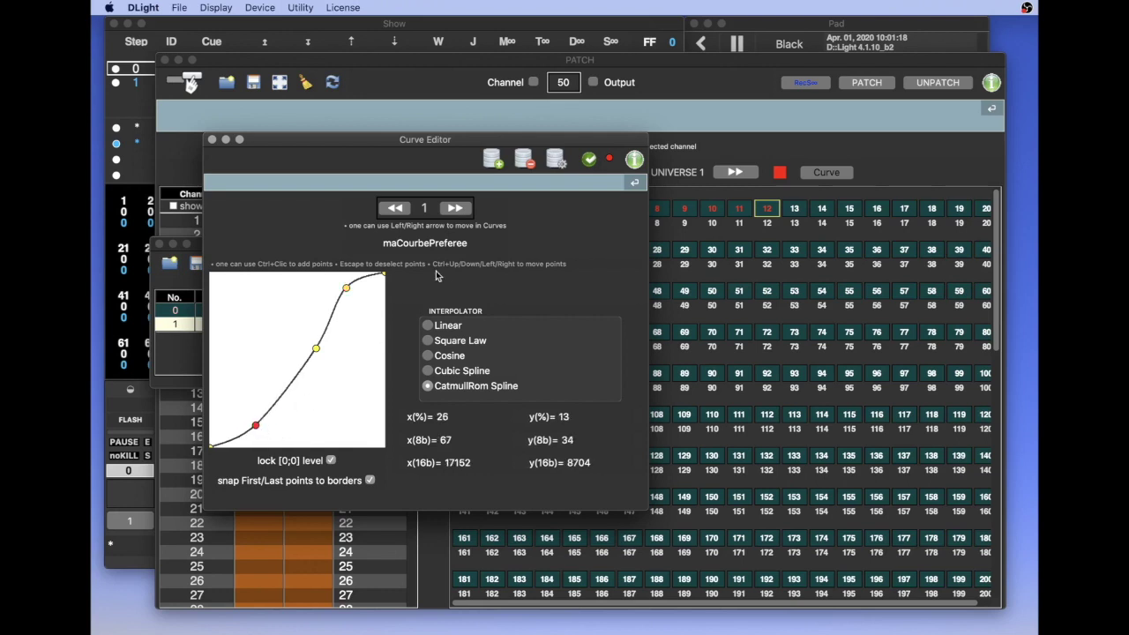
click(589, 160)
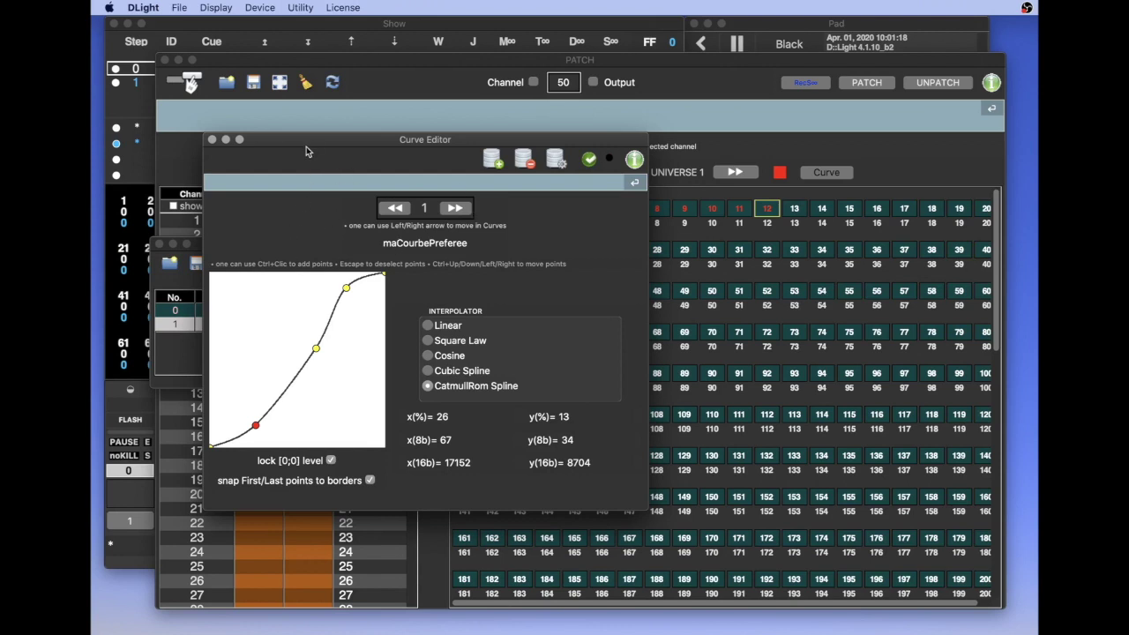
Move the Curve Editor aside to view the curve's entry in the Curves Listing, and close the editor
drag(305, 138, 410, 140)
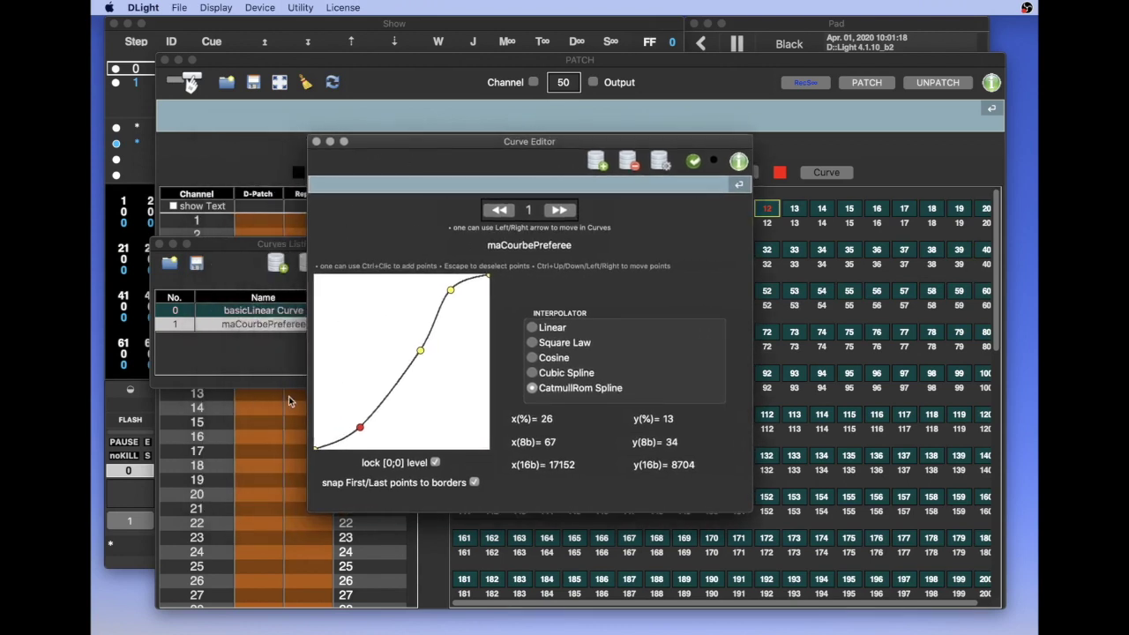
click(263, 369)
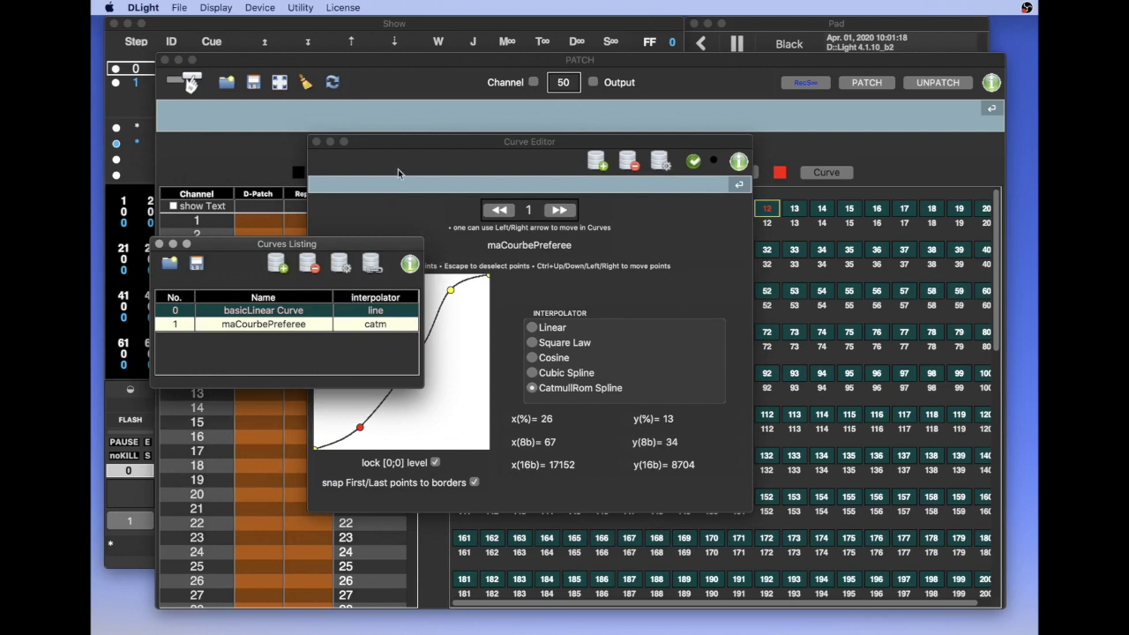
click(398, 172)
click(316, 142)
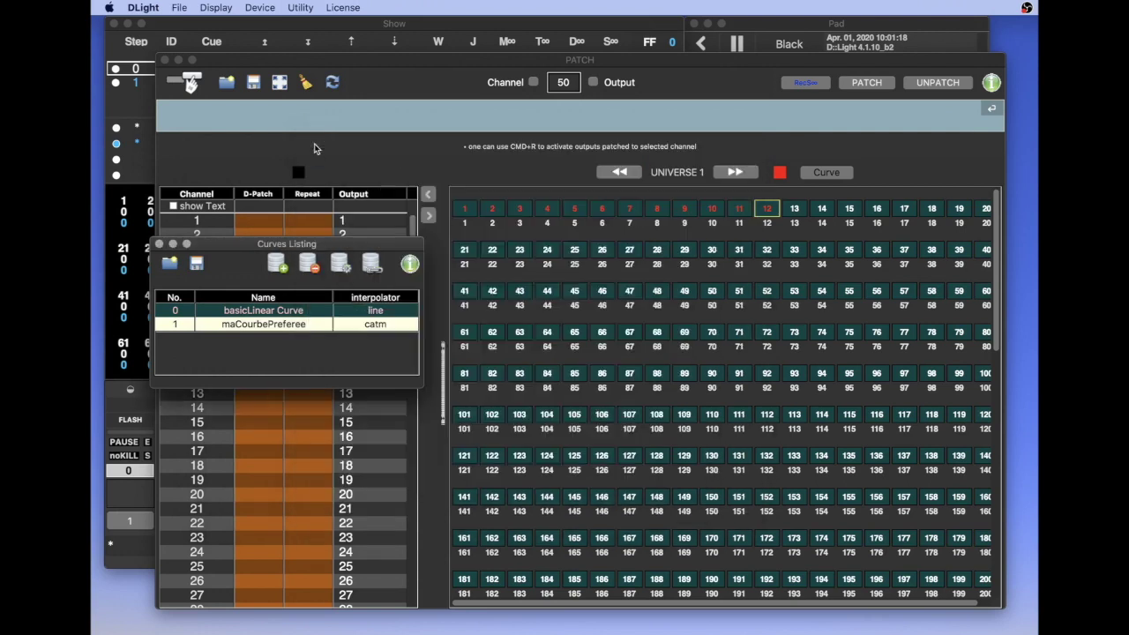
Select outputs 21 to 31, load maCourbePreferee from the Curves Listing as their curve, and apply it
click(466, 252)
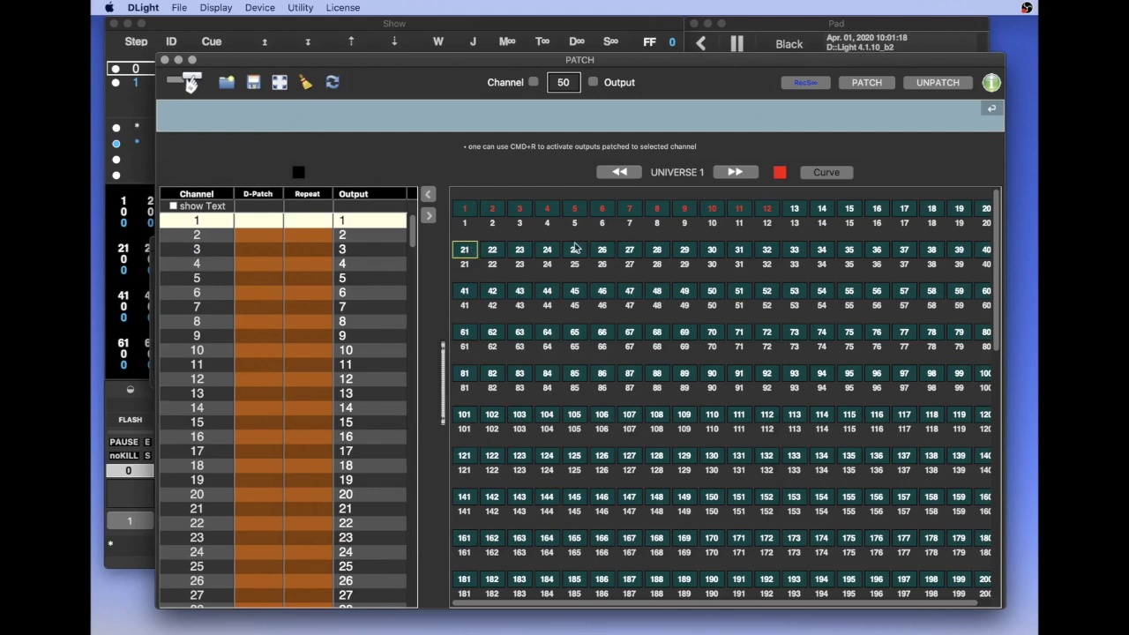
shift+click(739, 254)
click(826, 173)
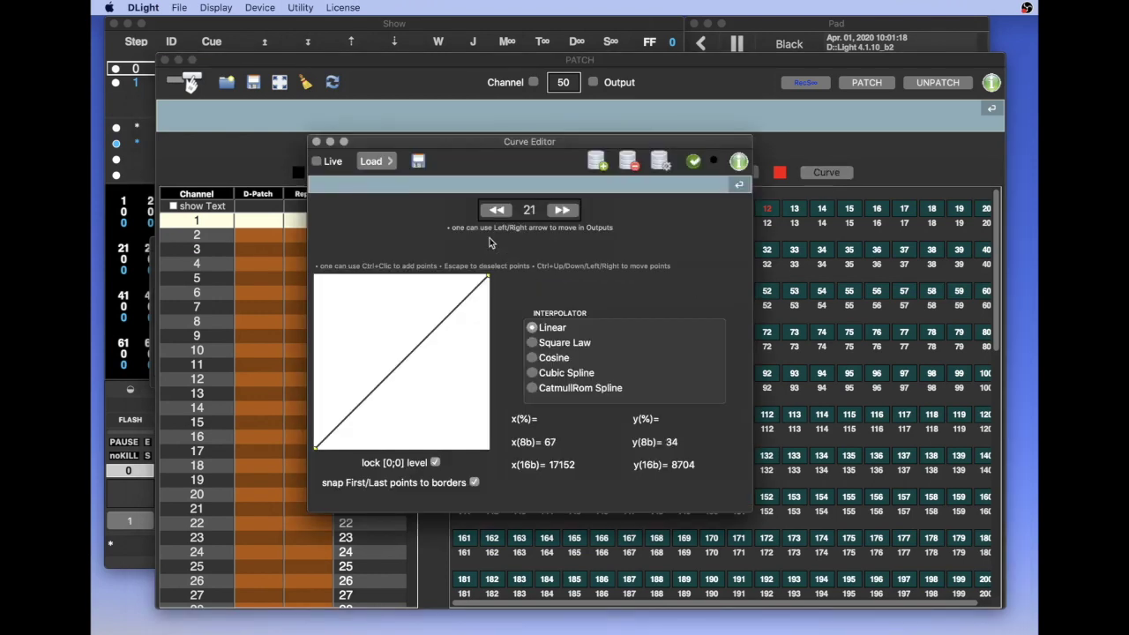
click(391, 167)
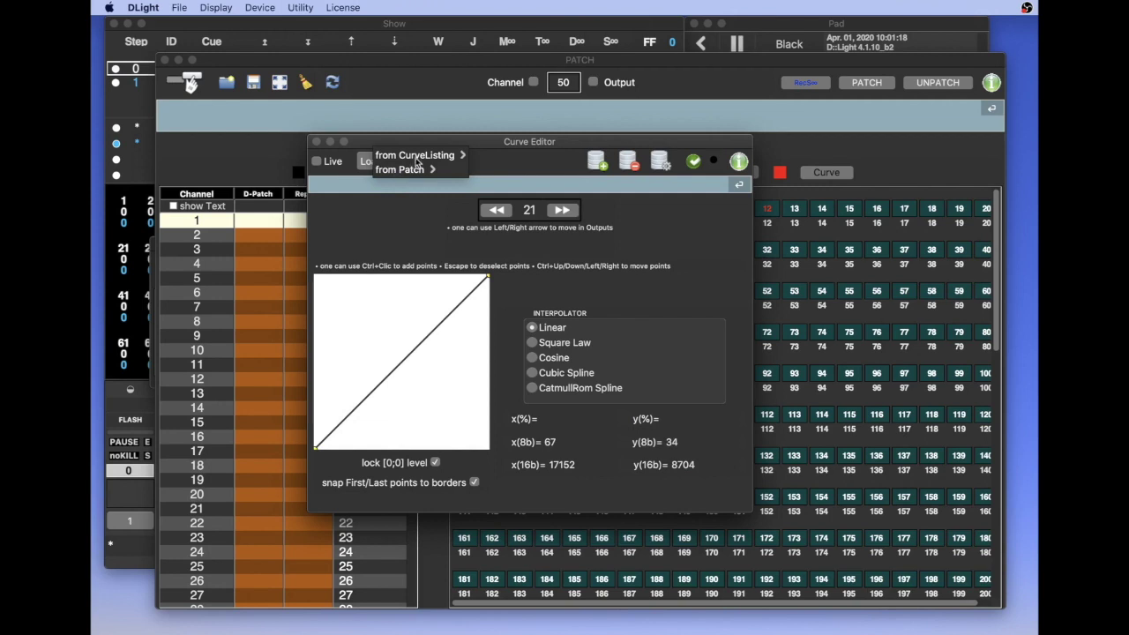
click(415, 157)
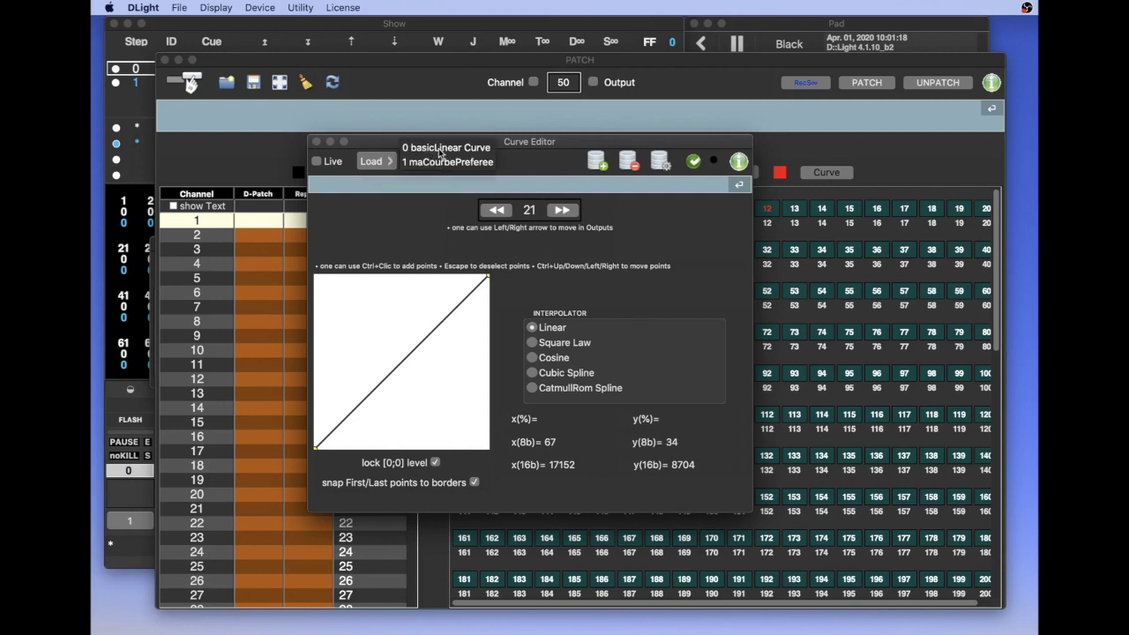
click(438, 163)
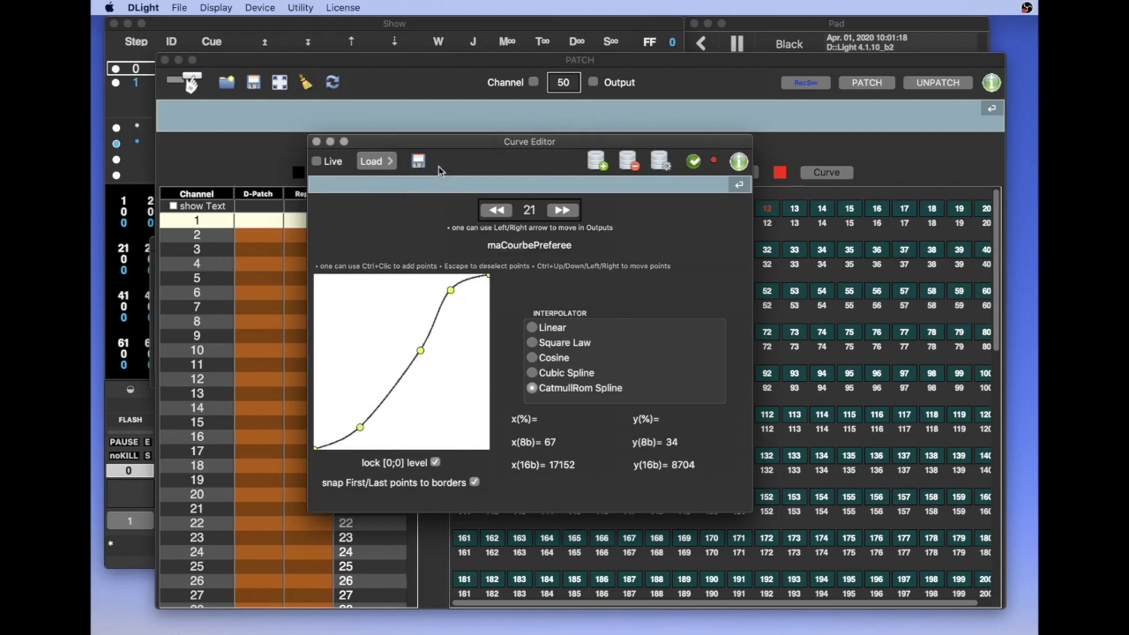
click(694, 163)
Move the Curve Editor clear of the selected outputs, close it, and bring the PATCH window forward and reposition it
drag(666, 154, 611, 300)
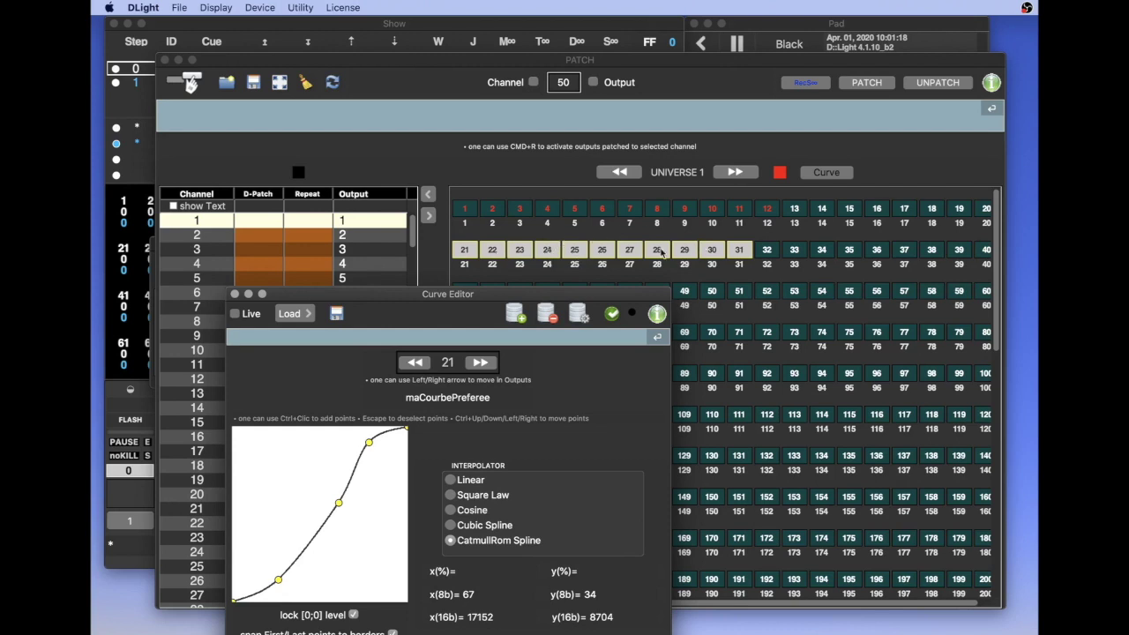
drag(394, 299, 394, 298)
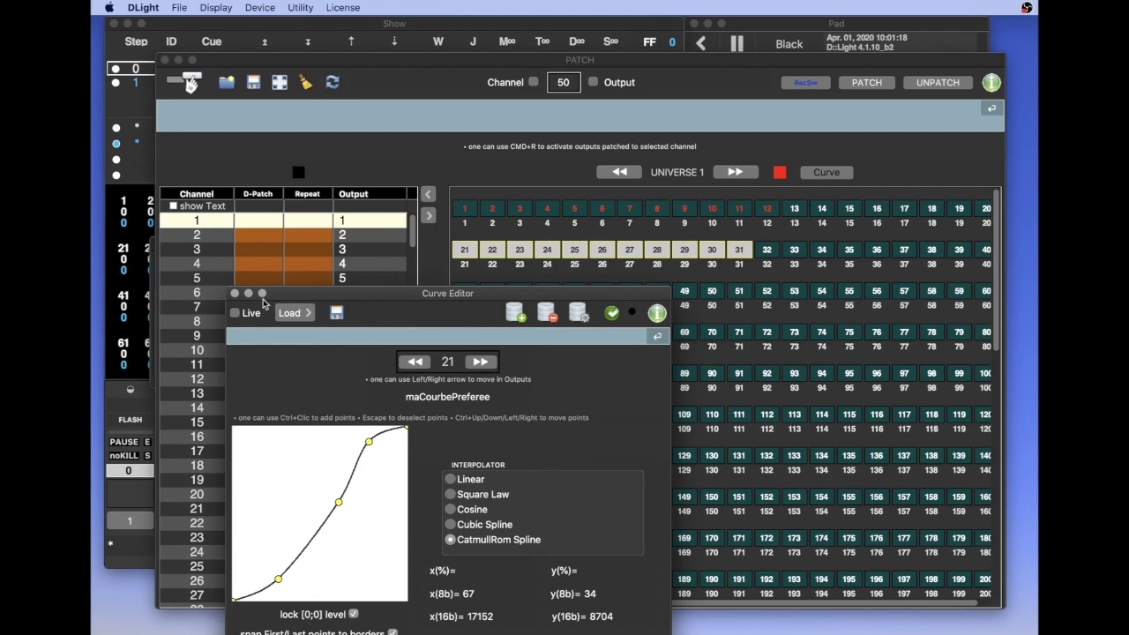
click(235, 294)
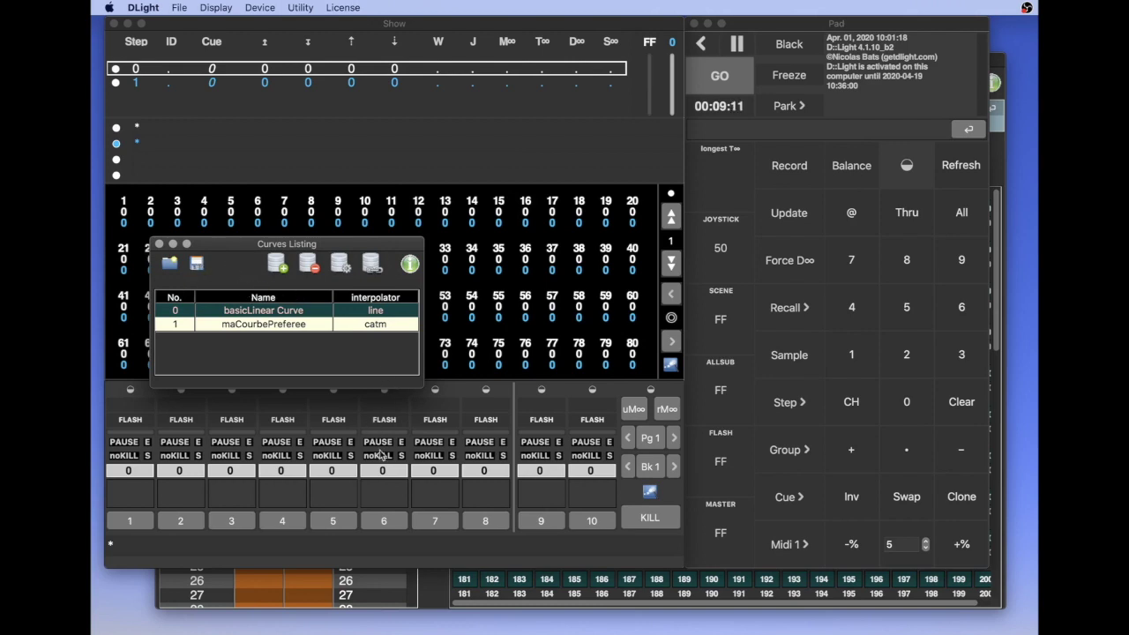
click(434, 578)
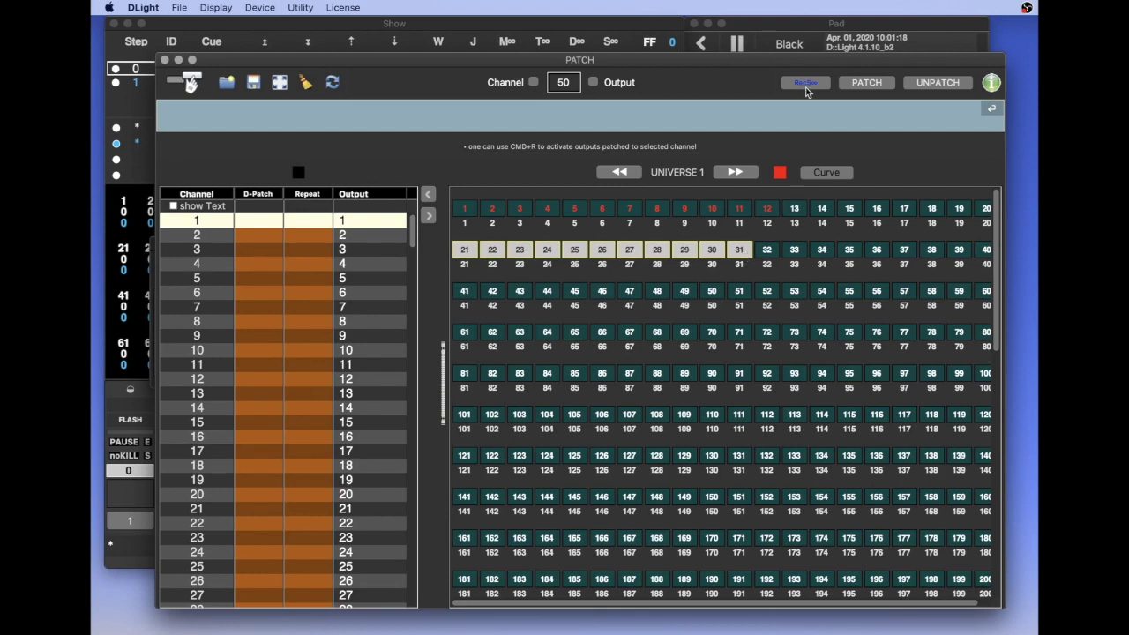
drag(797, 60, 766, 111)
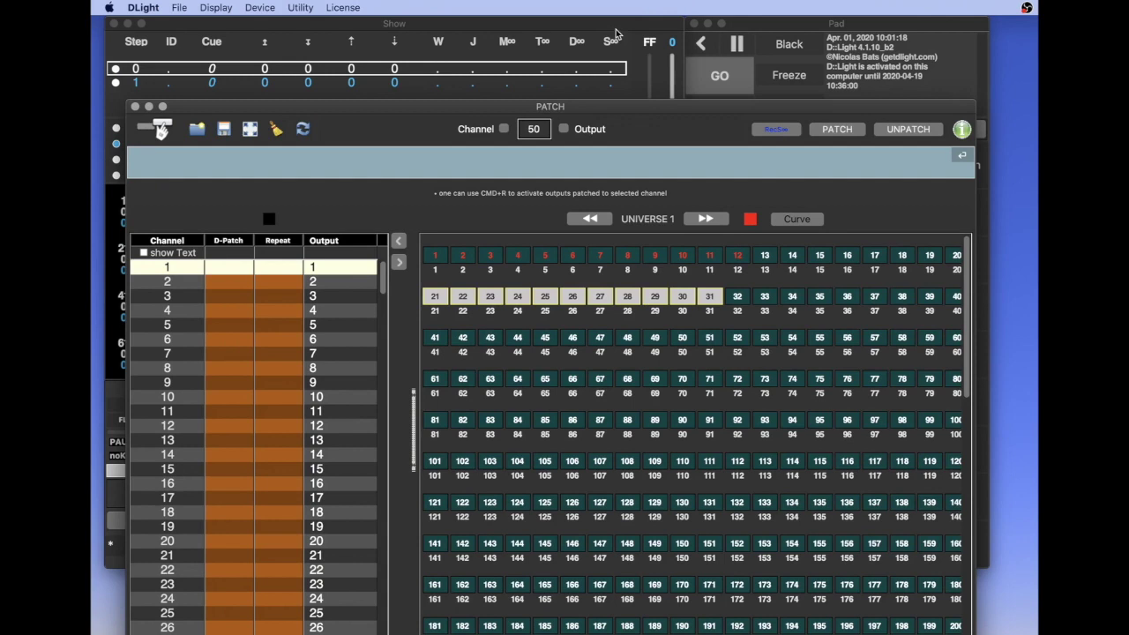
Open the curve of output 32 and add eight alternating high and low points to form a zigzag
click(778, 130)
click(797, 218)
ctrl+click(247, 467)
ctrl+click(265, 578)
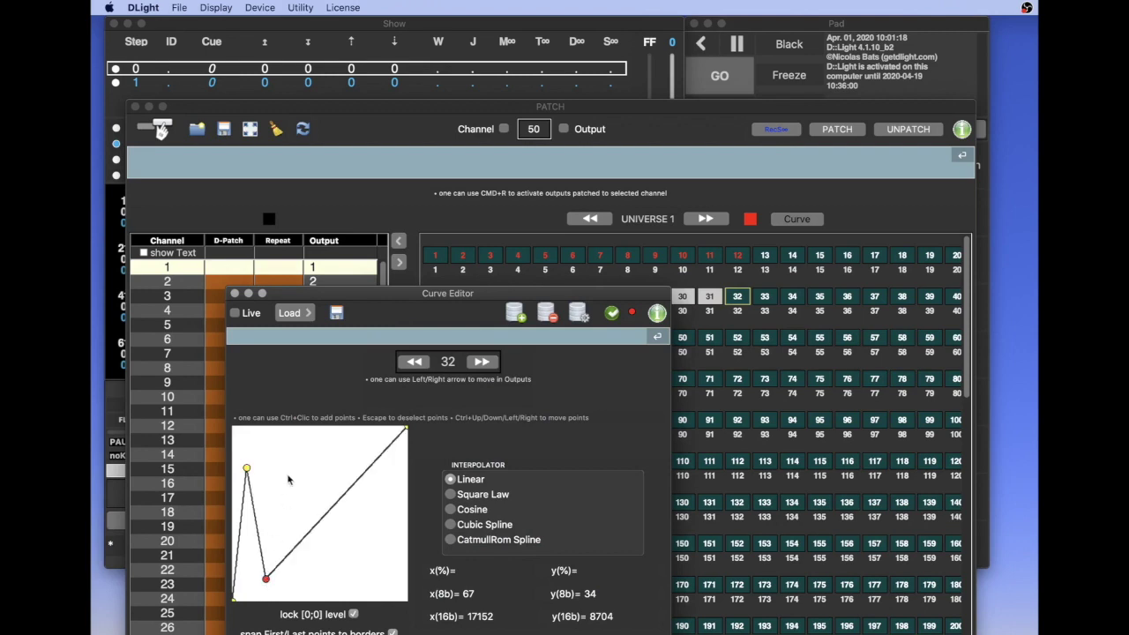
ctrl+click(288, 449)
ctrl+click(308, 579)
ctrl+click(339, 444)
ctrl+click(367, 570)
ctrl+click(381, 445)
ctrl+click(396, 561)
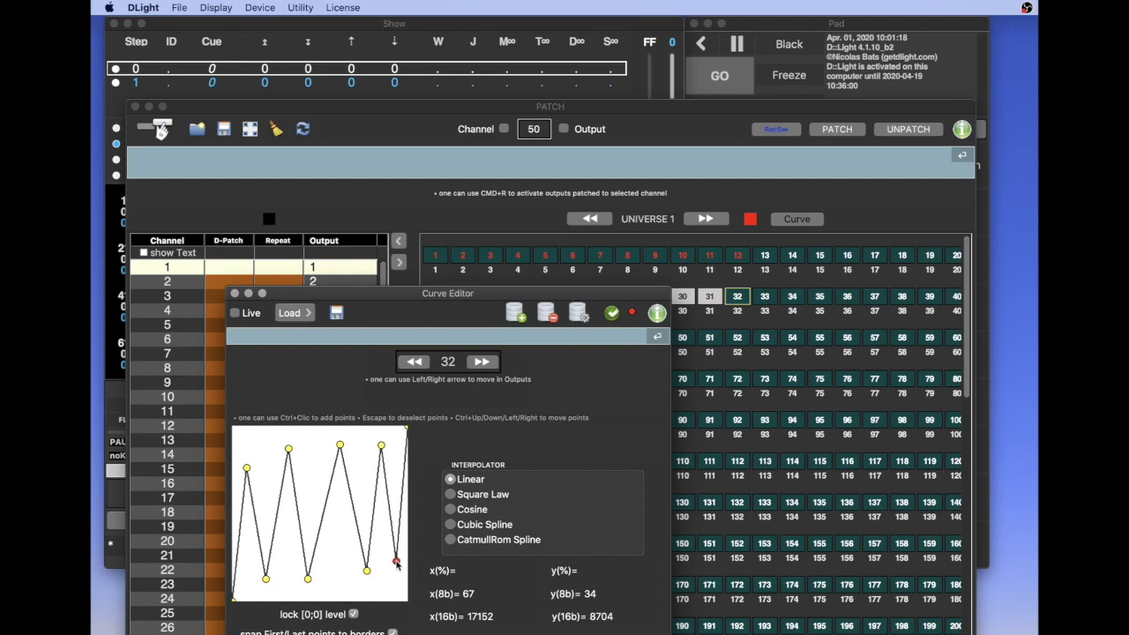
Set the zigzag curve's interpolator to Cubic Spline, close the Curve Editor without applying it, and reposition the PATCH window
click(451, 524)
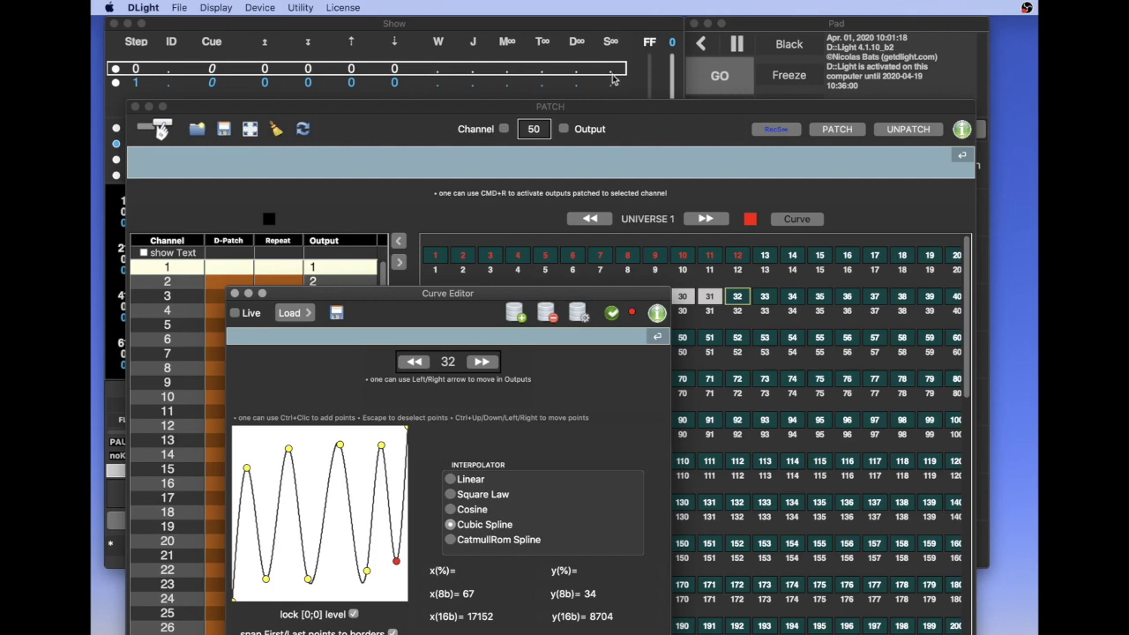
drag(407, 295, 405, 218)
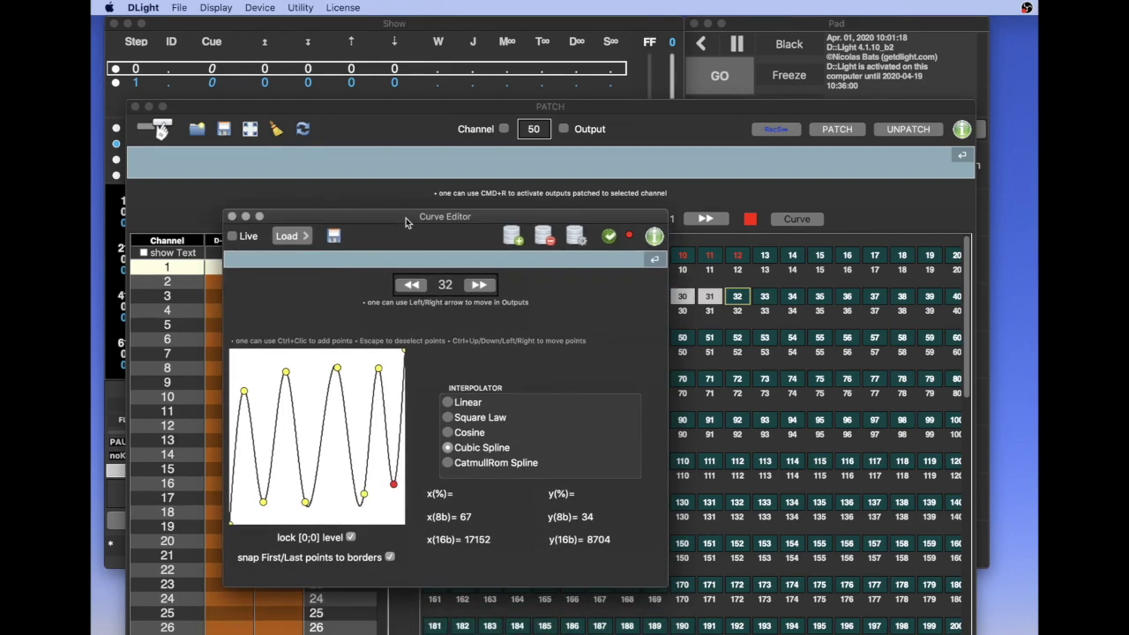
click(232, 216)
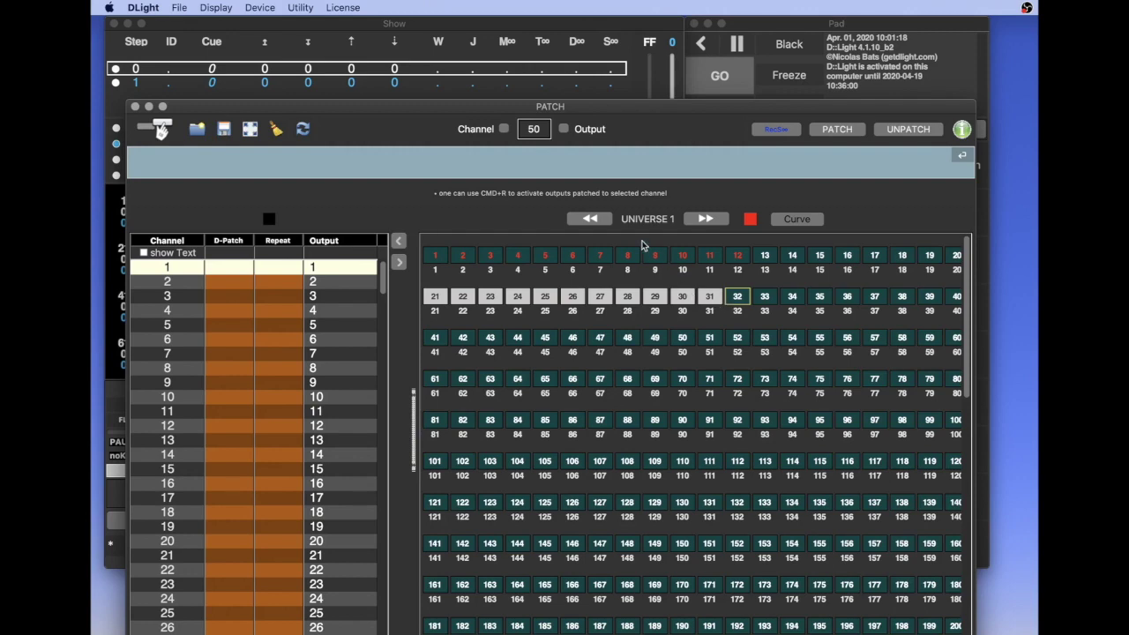
drag(648, 111, 632, 121)
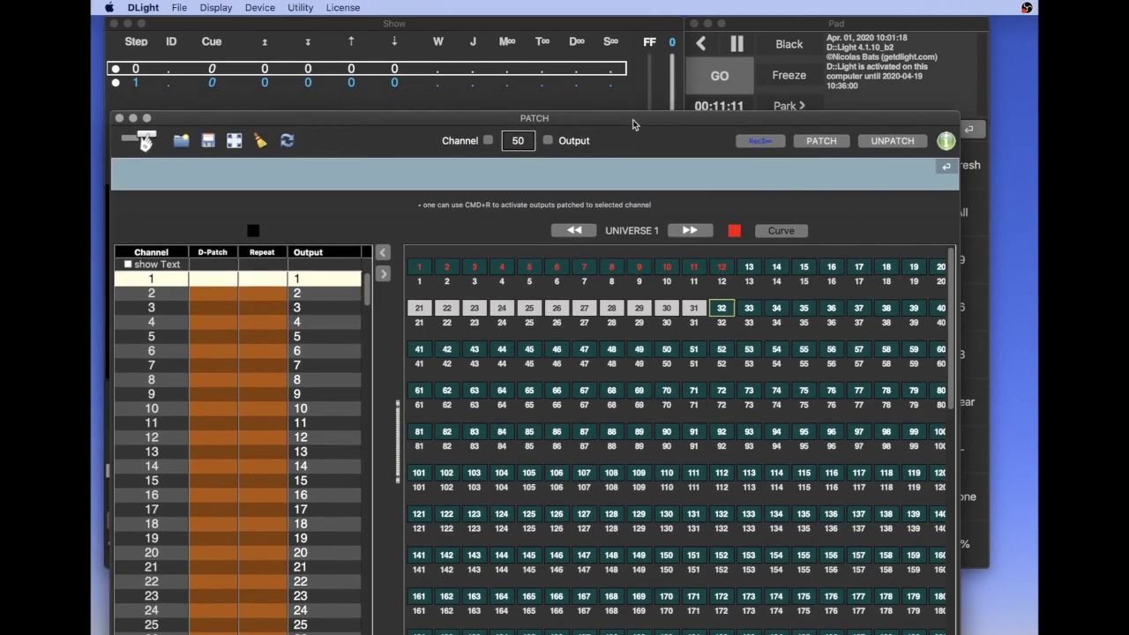